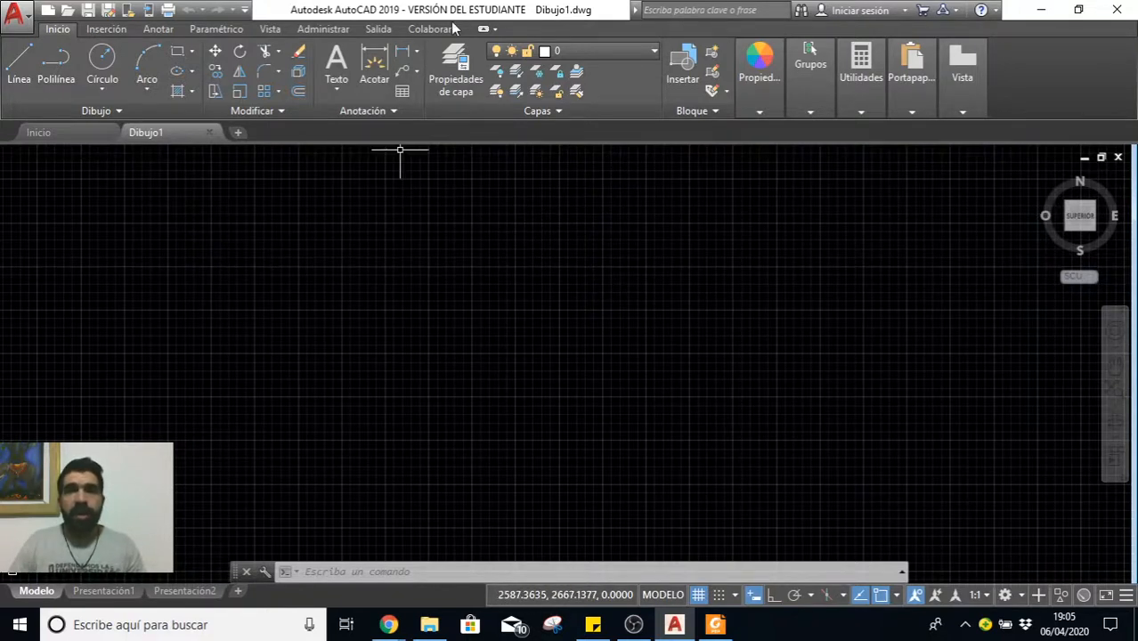
# Step: Draw three connected line segments as an open zigzag whose last segment crosses the first, with the middle segment about 2107 units long
pyautogui.click(19, 64)
pyautogui.click(146, 203)
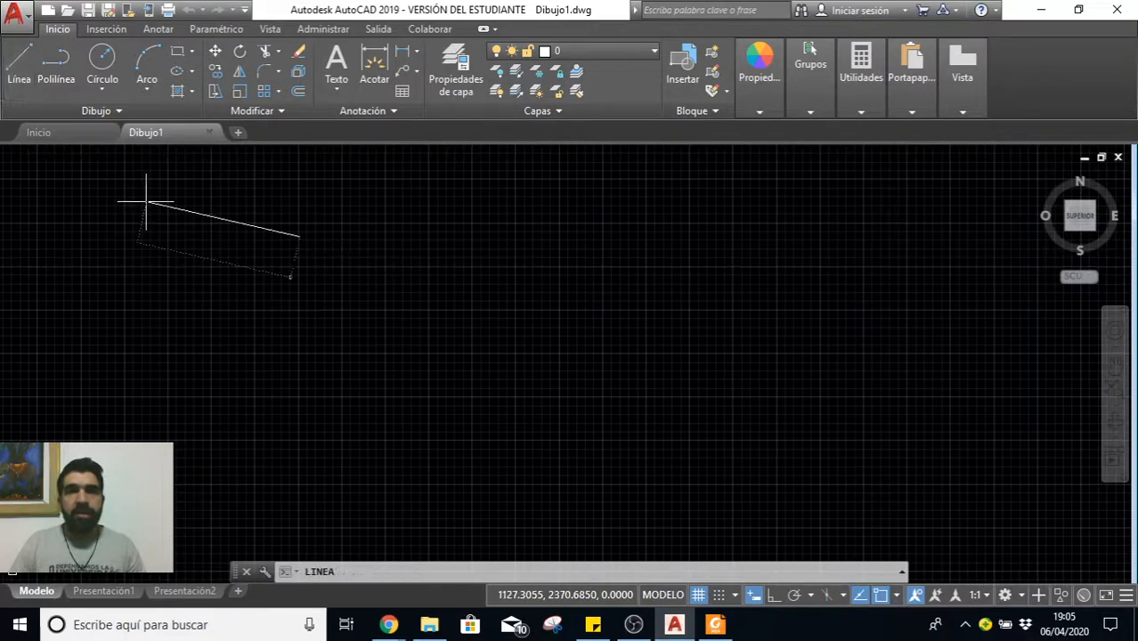
pyautogui.click(721, 347)
pyautogui.click(372, 448)
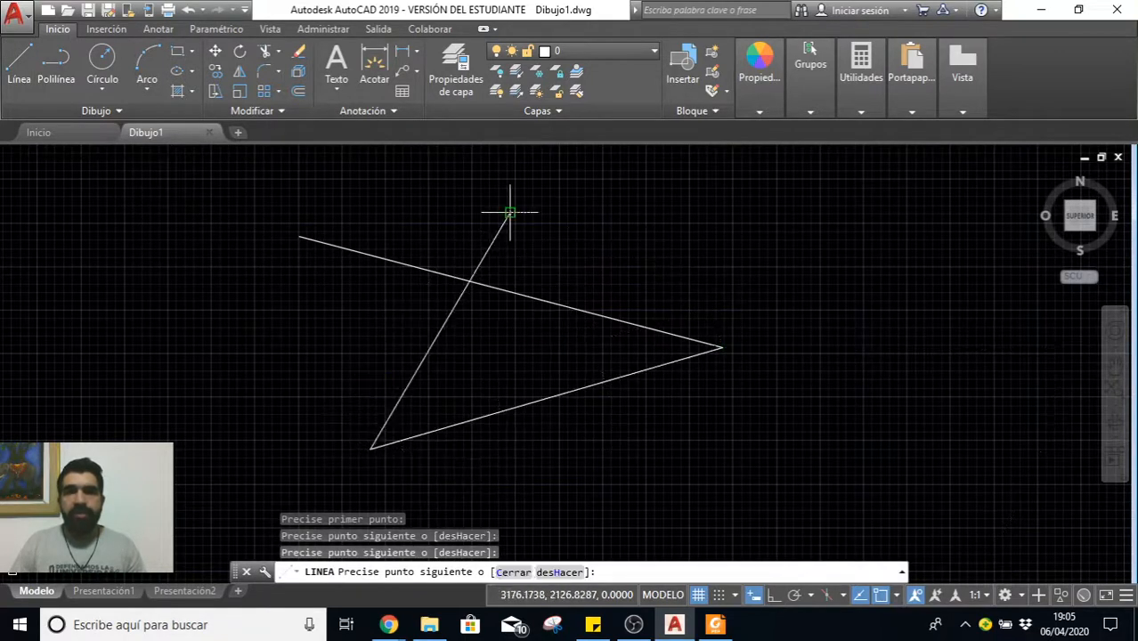
pyautogui.click(510, 212)
pyautogui.press('Escape')
# Step: Select the lower line of the zigzag and check its layer in its properties and in the list of available layers
pyautogui.click(594, 414)
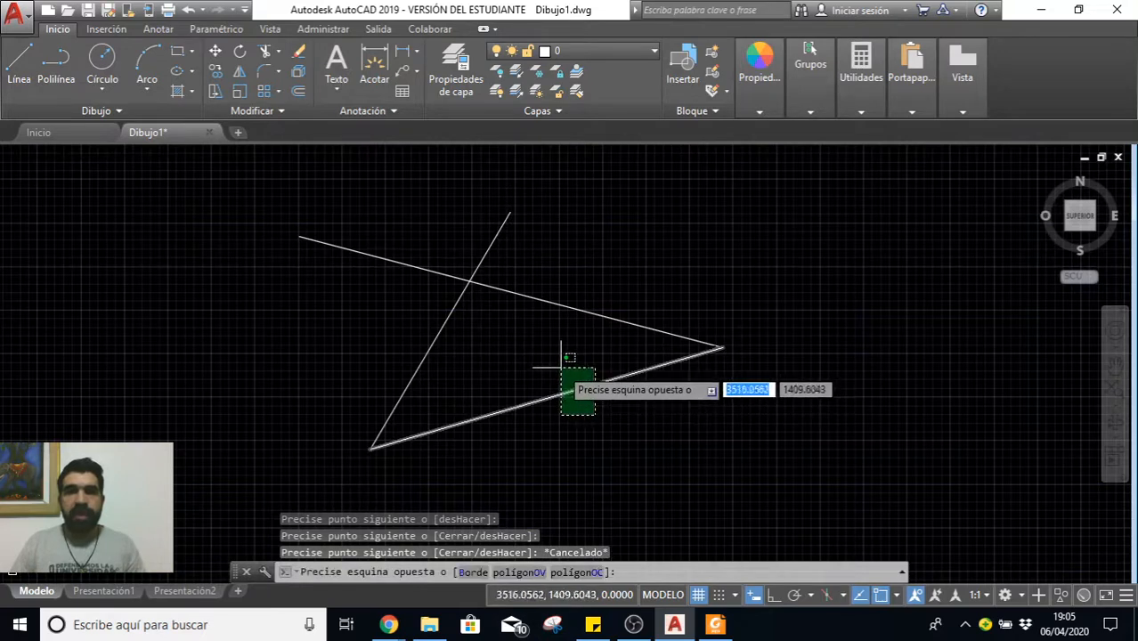
pyautogui.click(561, 371)
pyautogui.rightClick(648, 418)
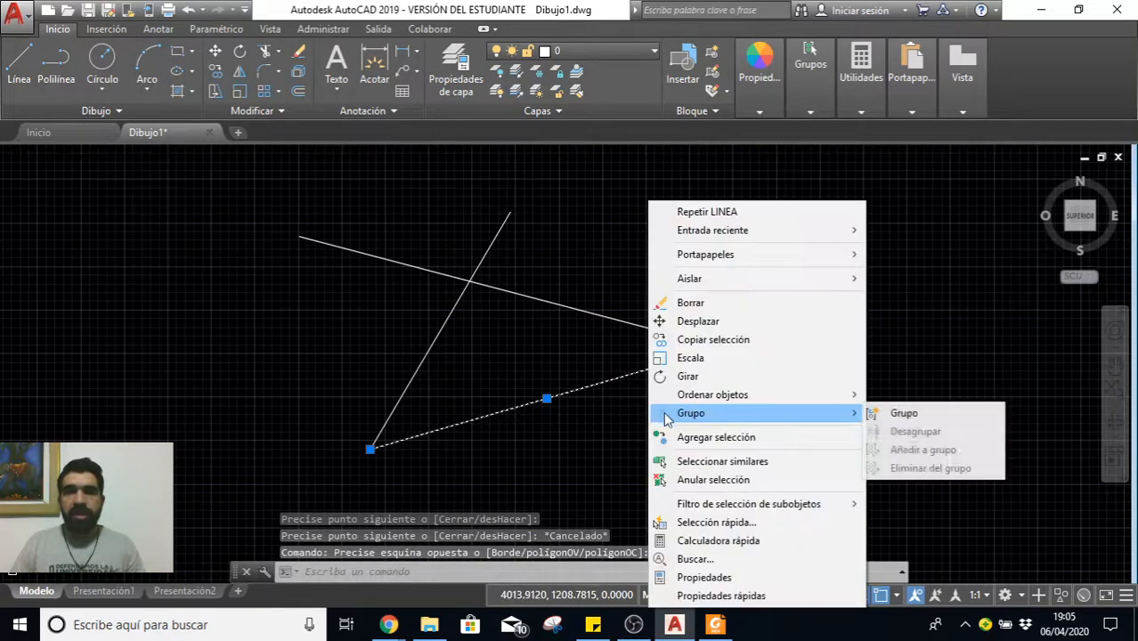
pyautogui.click(717, 577)
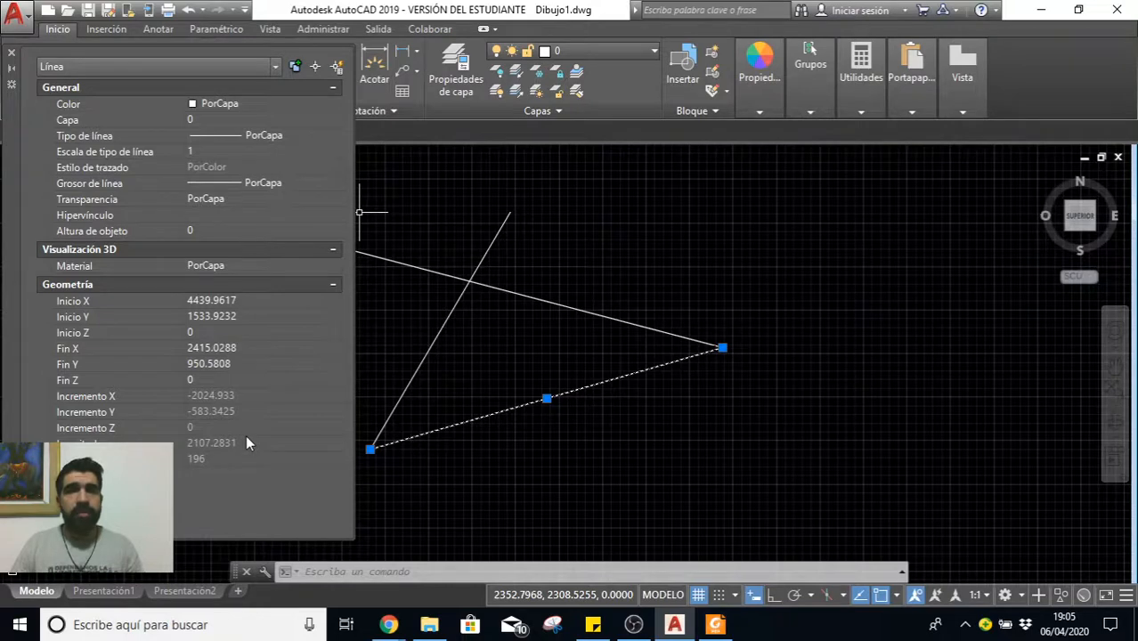
pyautogui.click(209, 120)
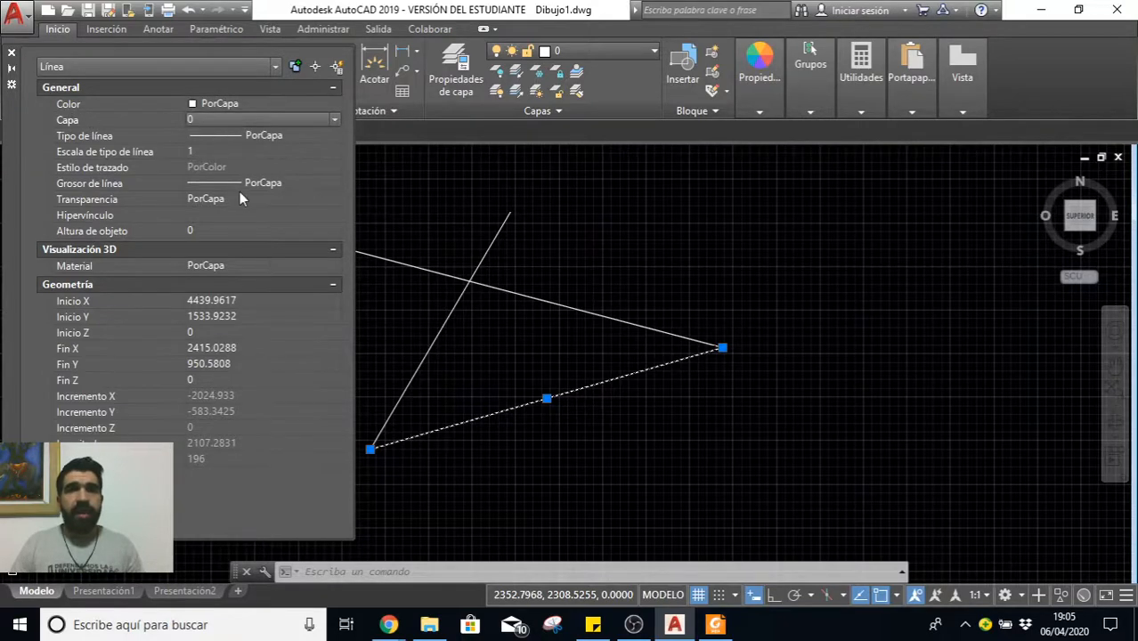
pyautogui.click(12, 53)
pyautogui.click(574, 51)
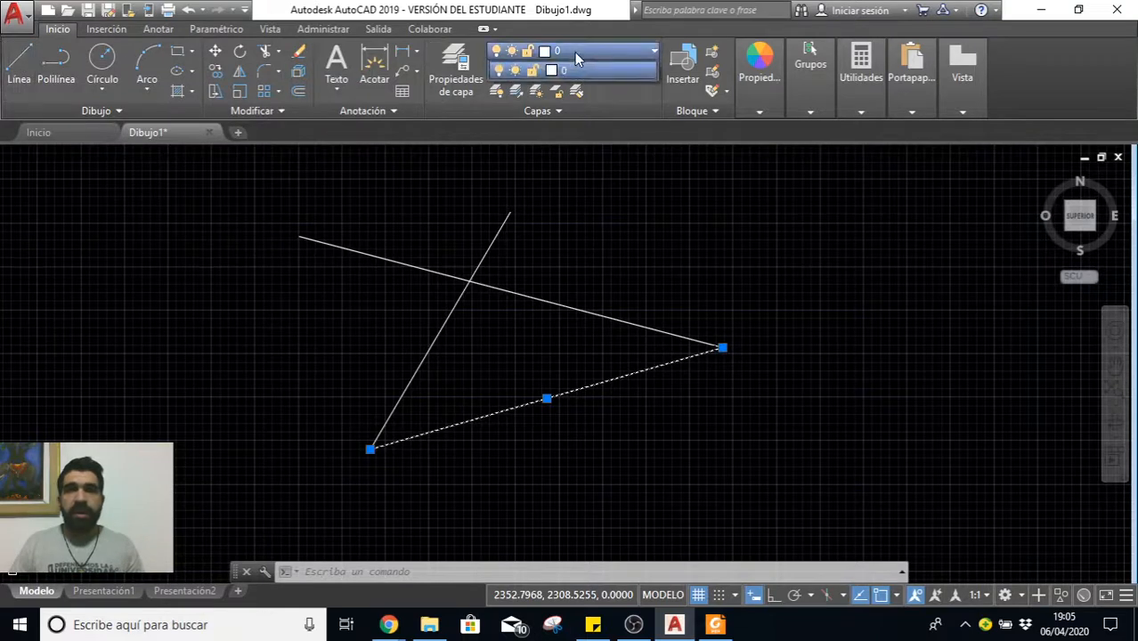
pyautogui.click(586, 69)
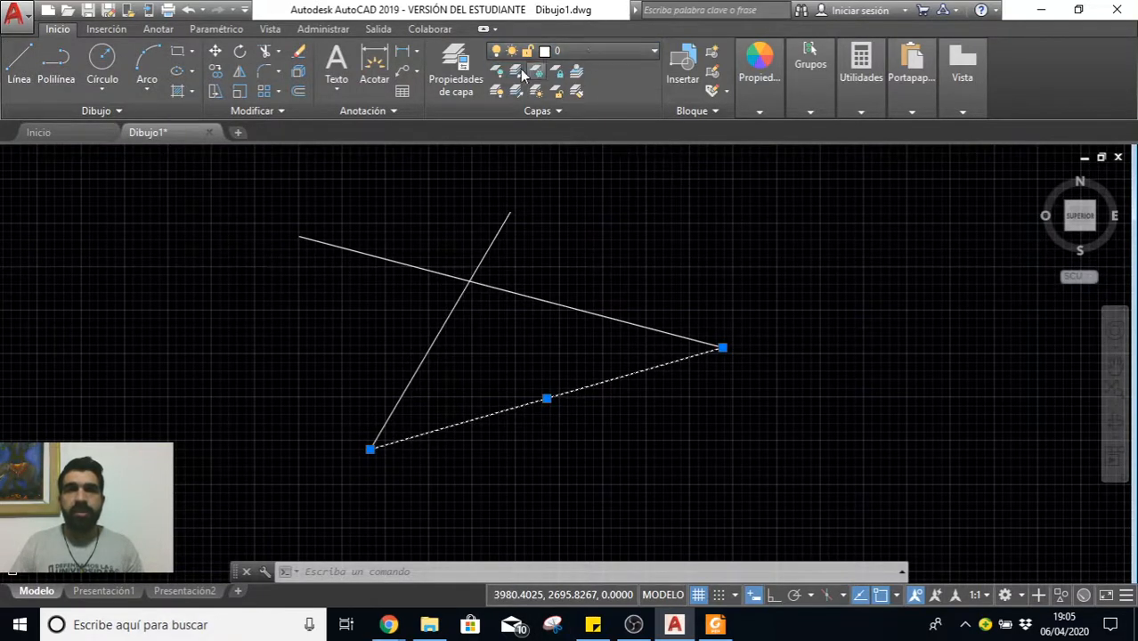
# Step: Open the layer properties manager, enlarge it and widen its columns so that the column headings can be read
pyautogui.click(458, 83)
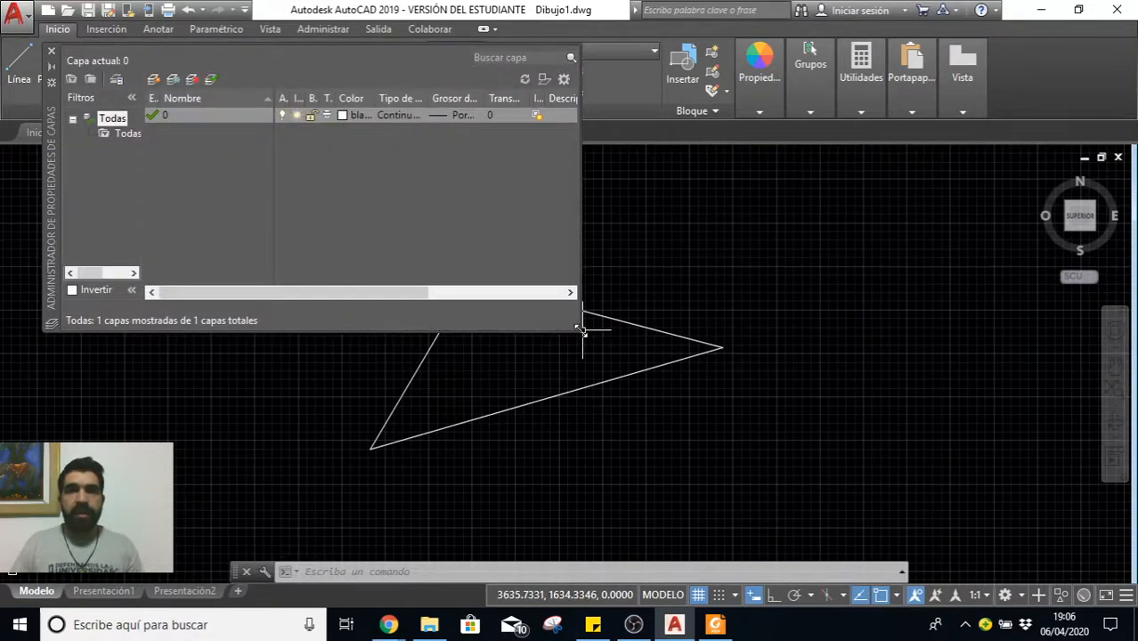
pyautogui.moveTo(579, 329); pyautogui.dragTo(890, 356)
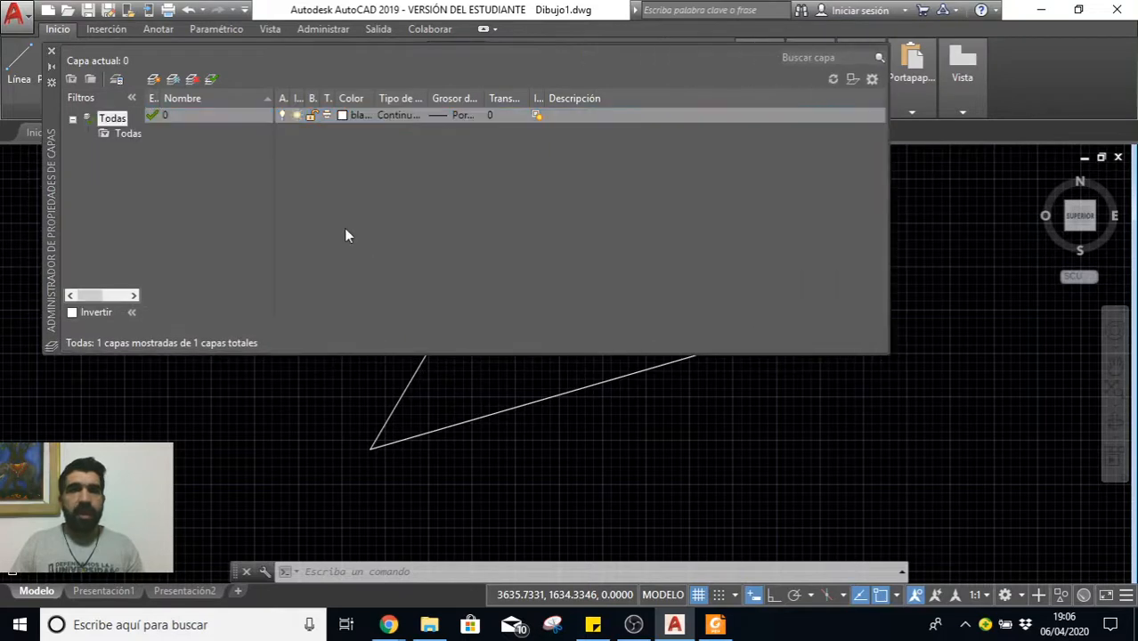
pyautogui.doubleClick(291, 99)
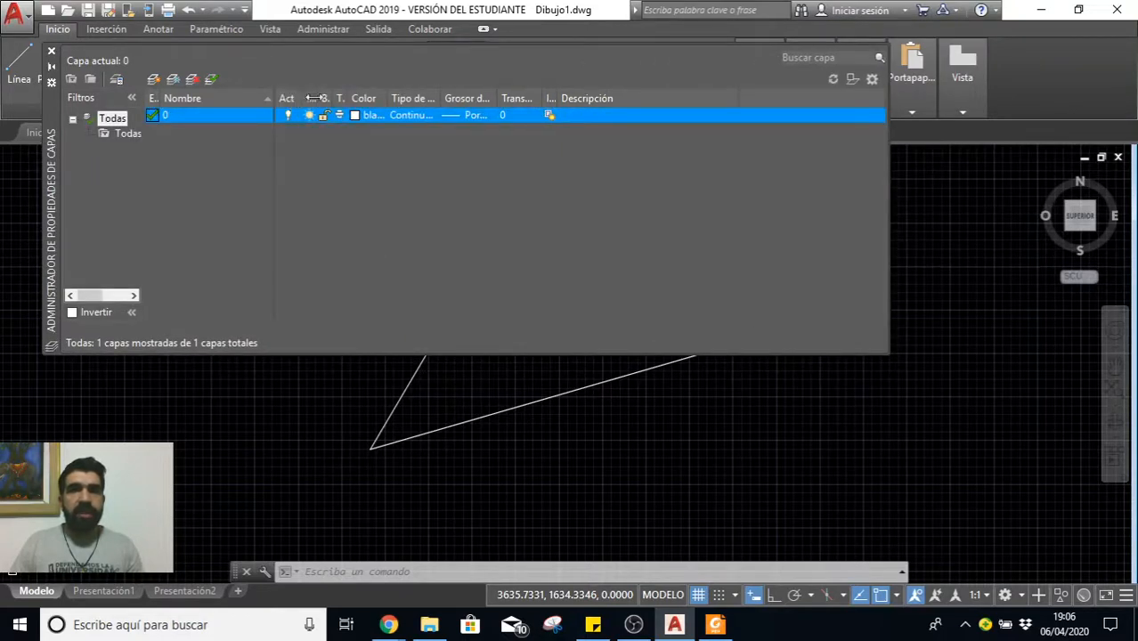
pyautogui.doubleClick(317, 98)
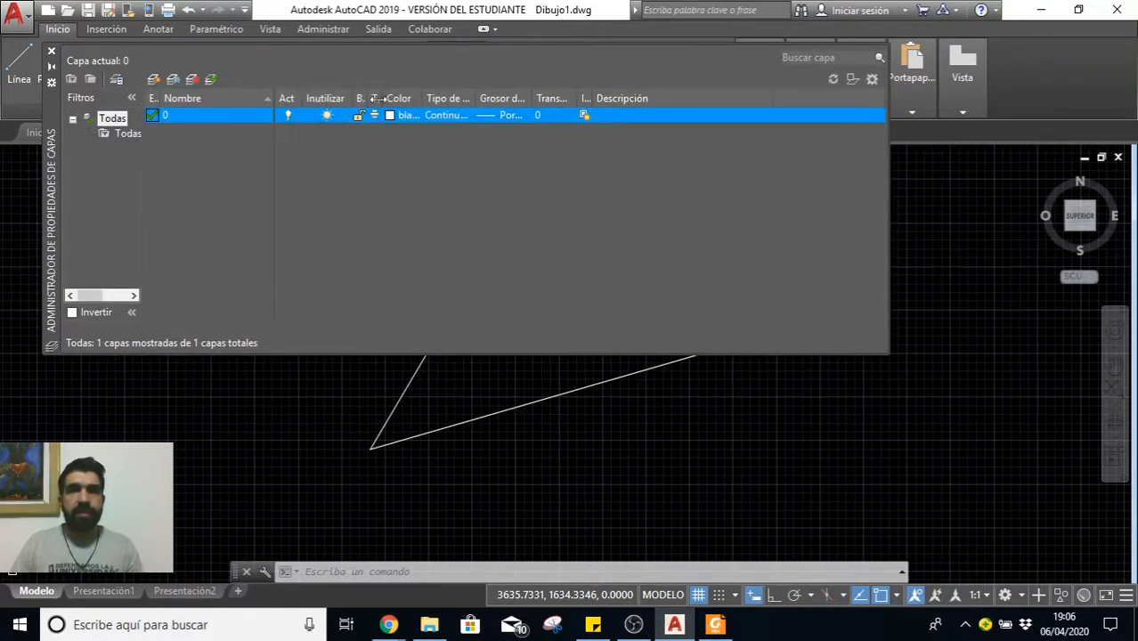
pyautogui.doubleClick(384, 98)
pyautogui.doubleClick(365, 99)
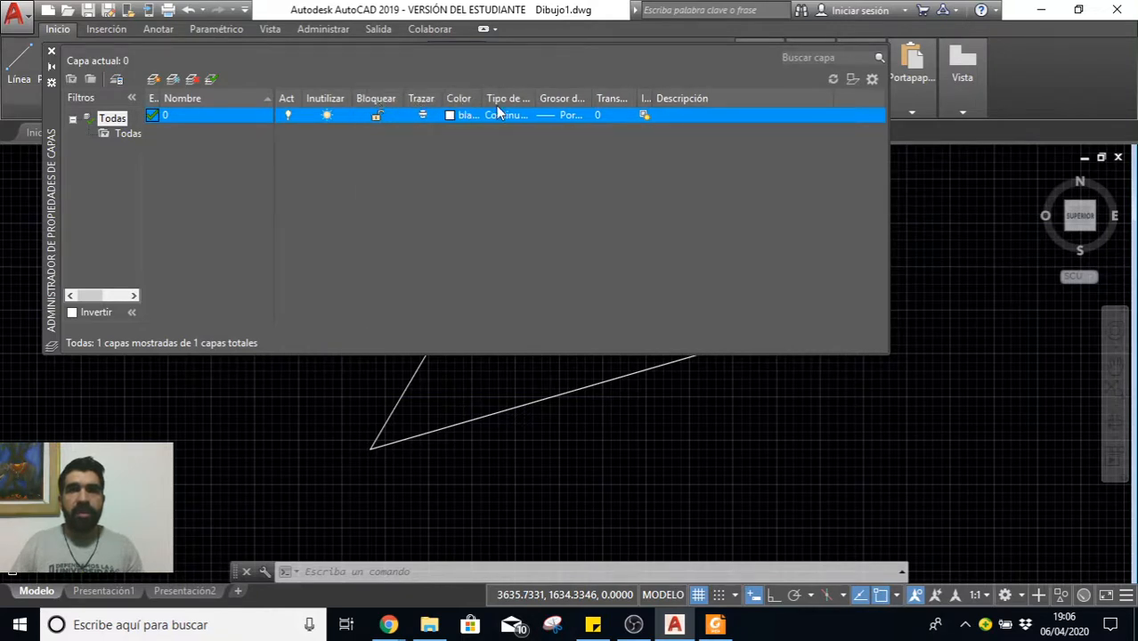
pyautogui.doubleClick(531, 100)
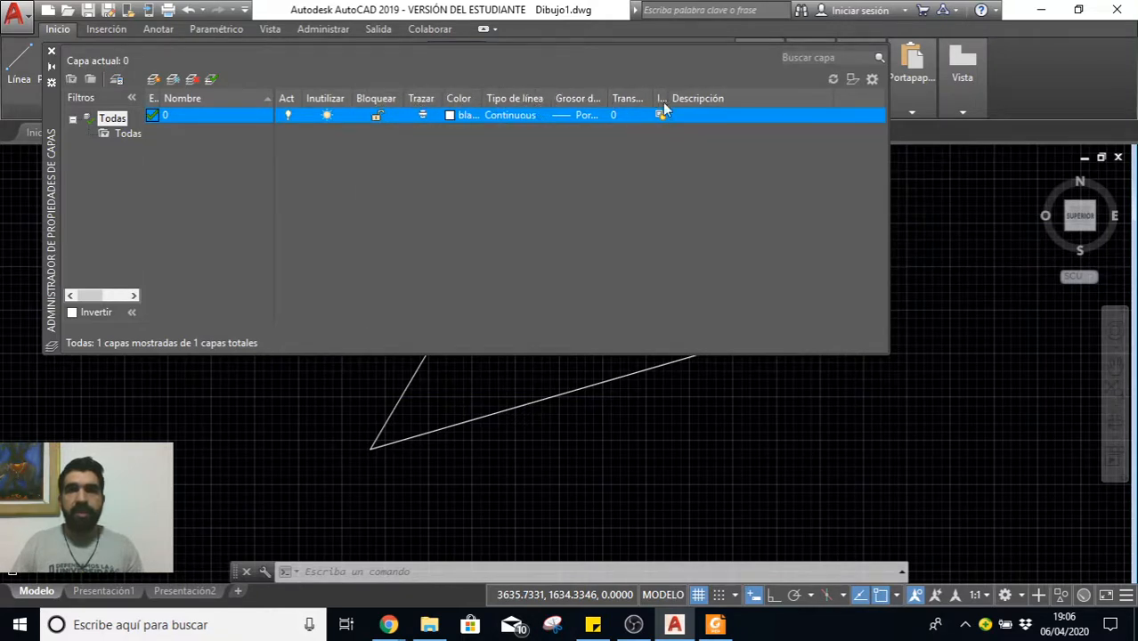
pyautogui.doubleClick(664, 98)
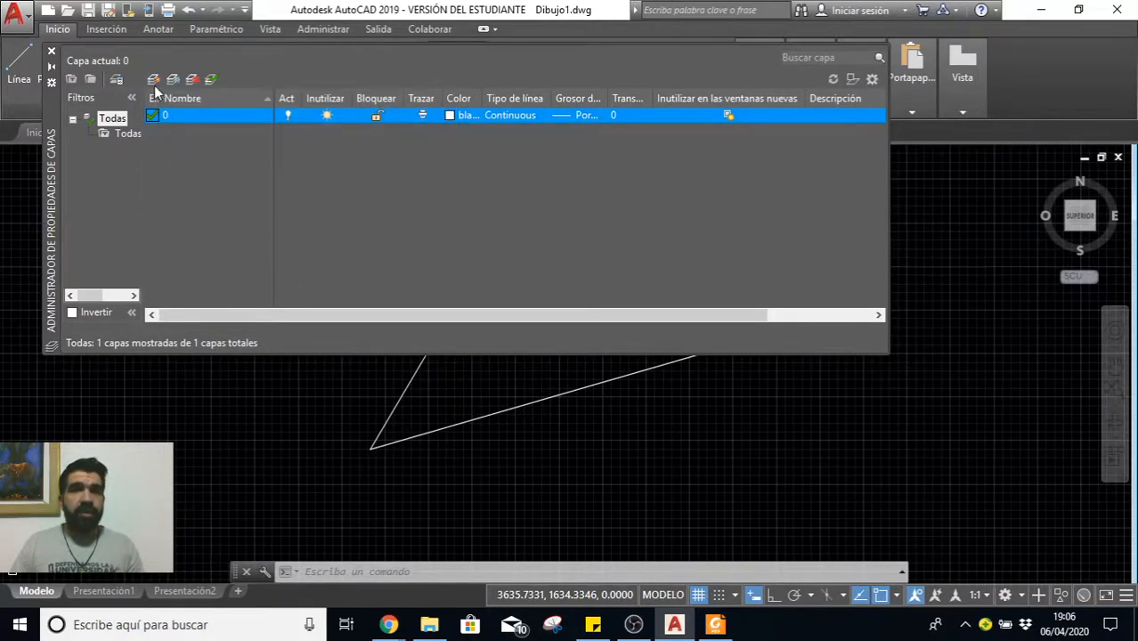
# Step: Create three new layers and name the first one "Trazo fino"
pyautogui.hotkey('alt', 'n')
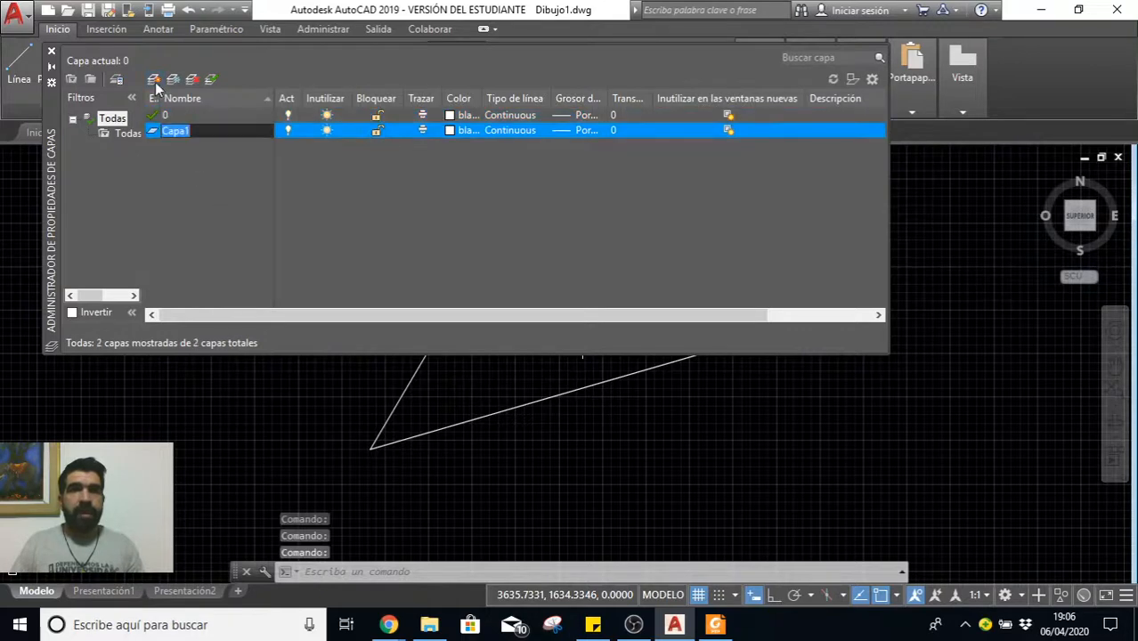
pyautogui.hotkey('alt', 'n')
pyautogui.hotkey('alt', 'n')
pyautogui.click(193, 130)
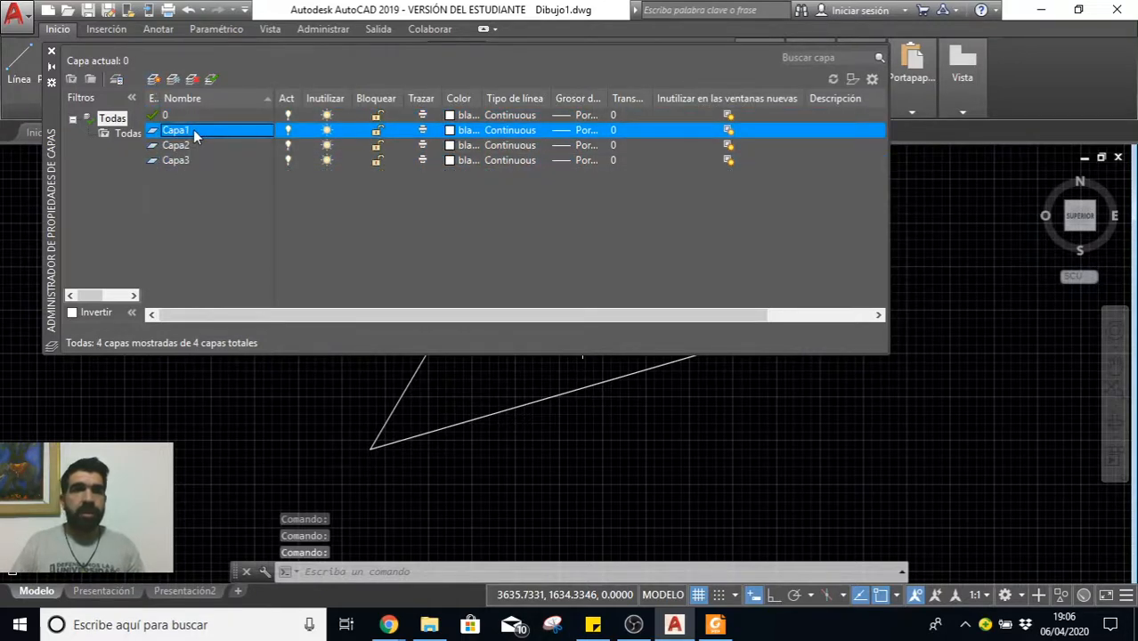
pyautogui.click(193, 129)
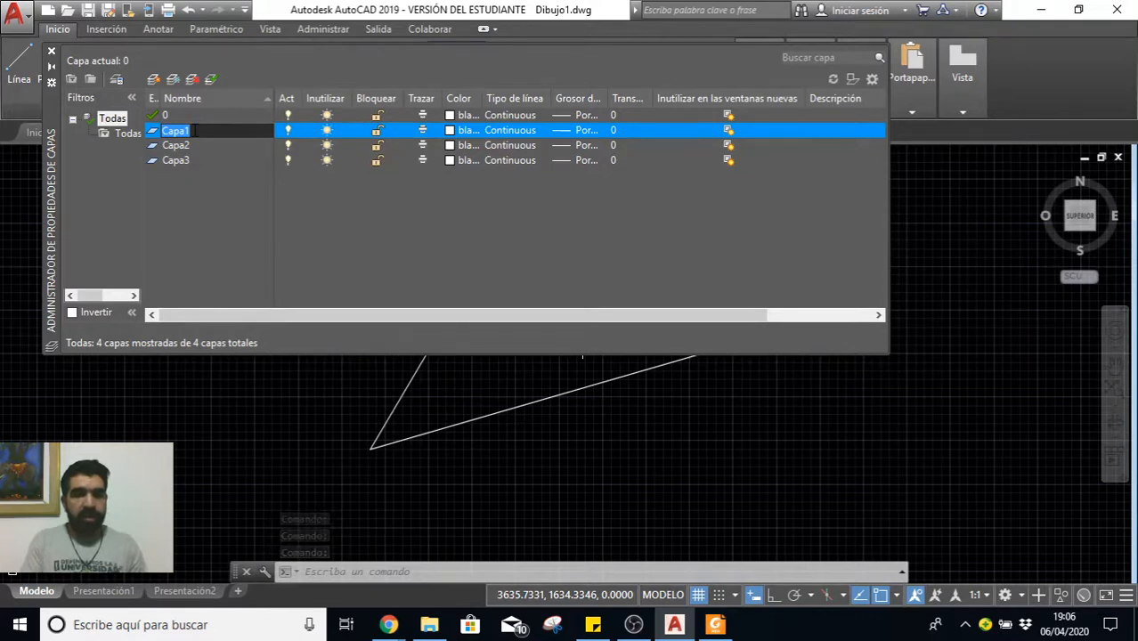
pyautogui.write('Trazo fino')
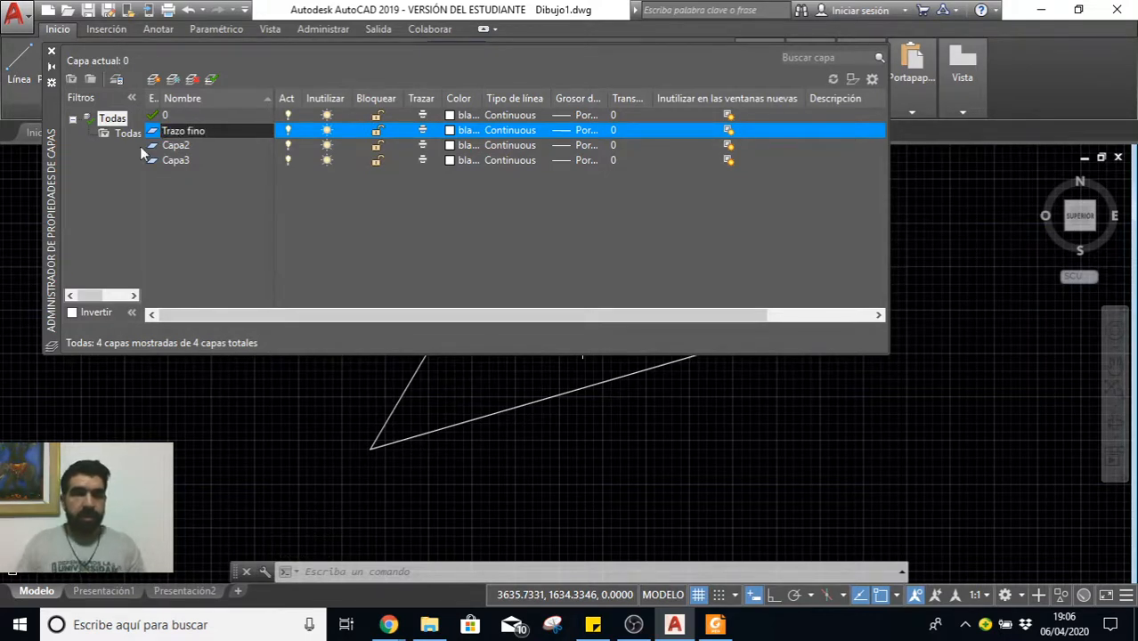
# Step: Rename layer Capa2 as "Trazo Grueso"
pyautogui.click(191, 146)
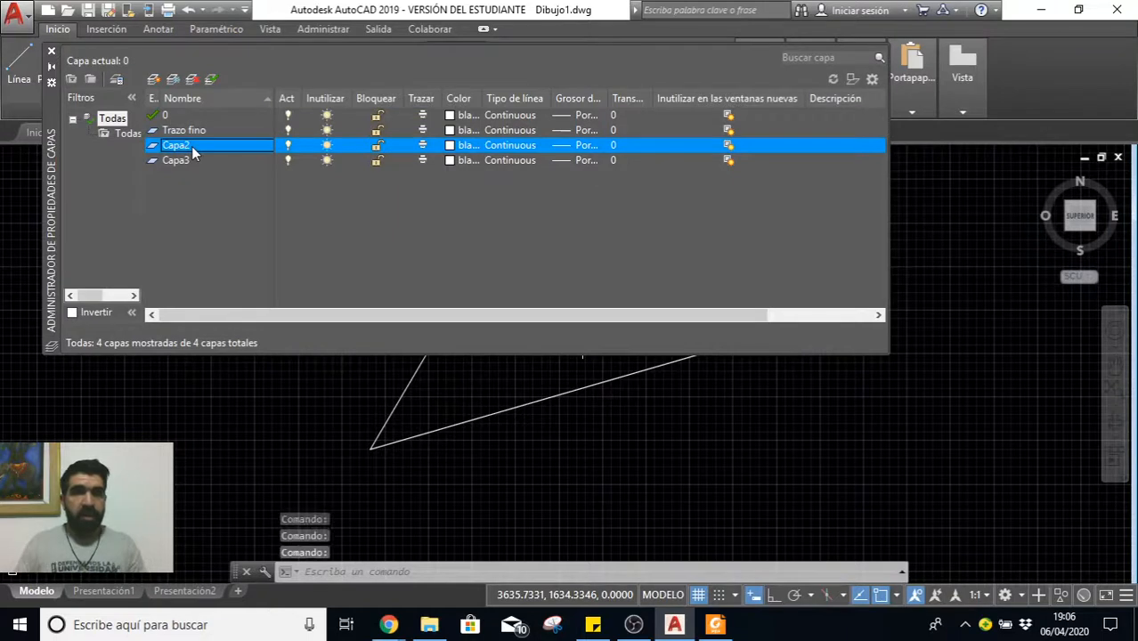
pyautogui.click(192, 146)
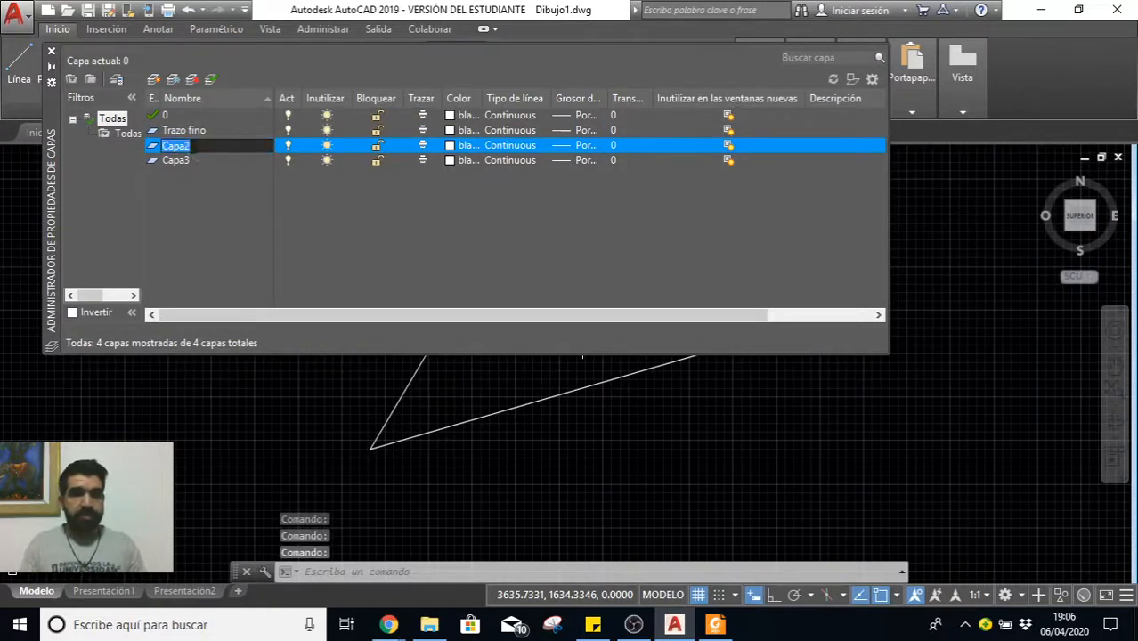
pyautogui.write('Trazo G')
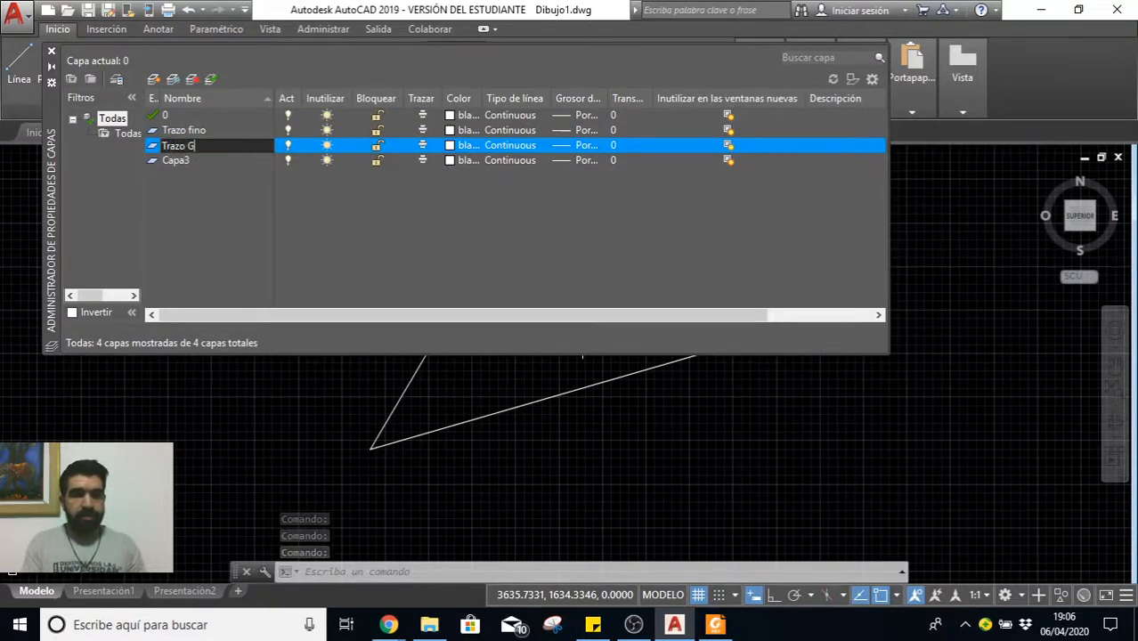
pyautogui.write('rueso')
pyautogui.press('Return')
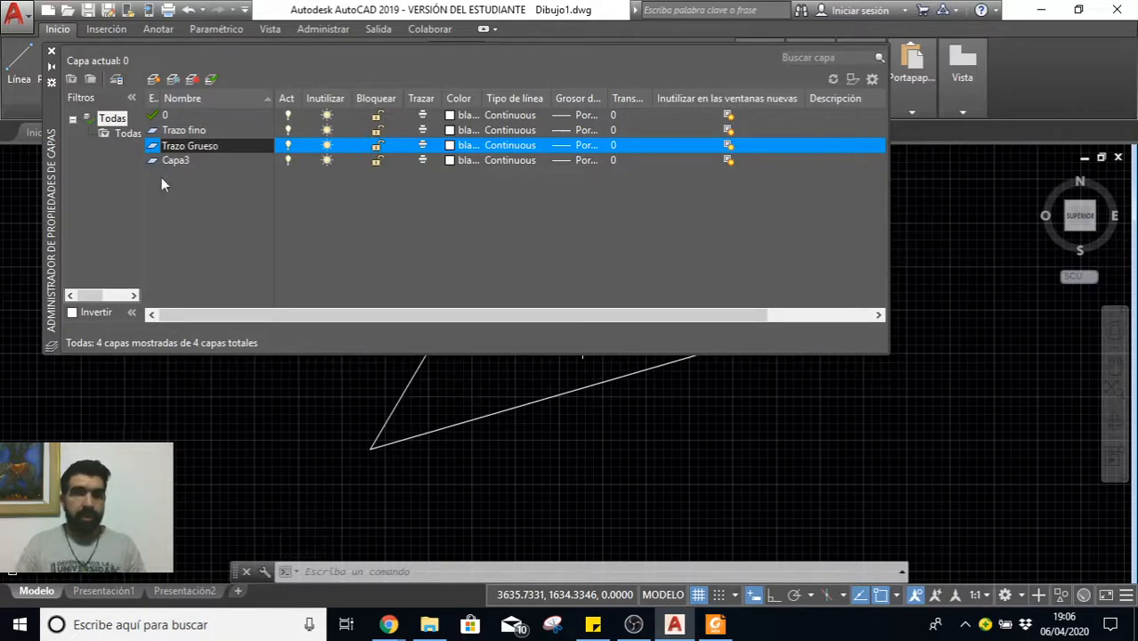
# Step: Rename layer Capa3 as "Lineas de ejes"
pyautogui.click(185, 162)
pyautogui.click(187, 163)
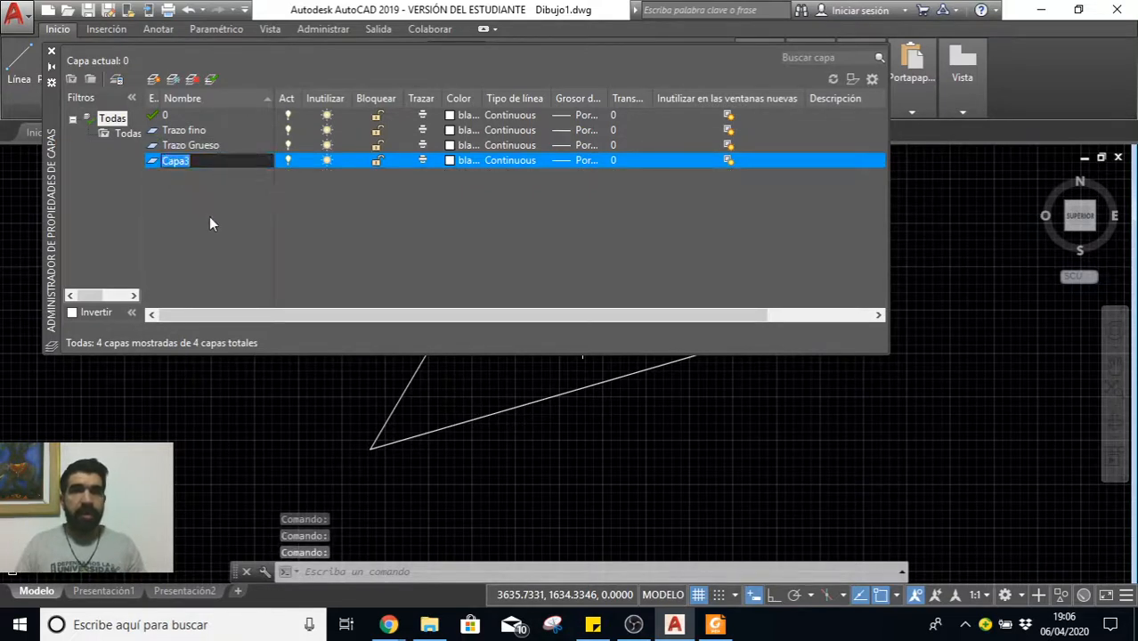
pyautogui.write('Li')
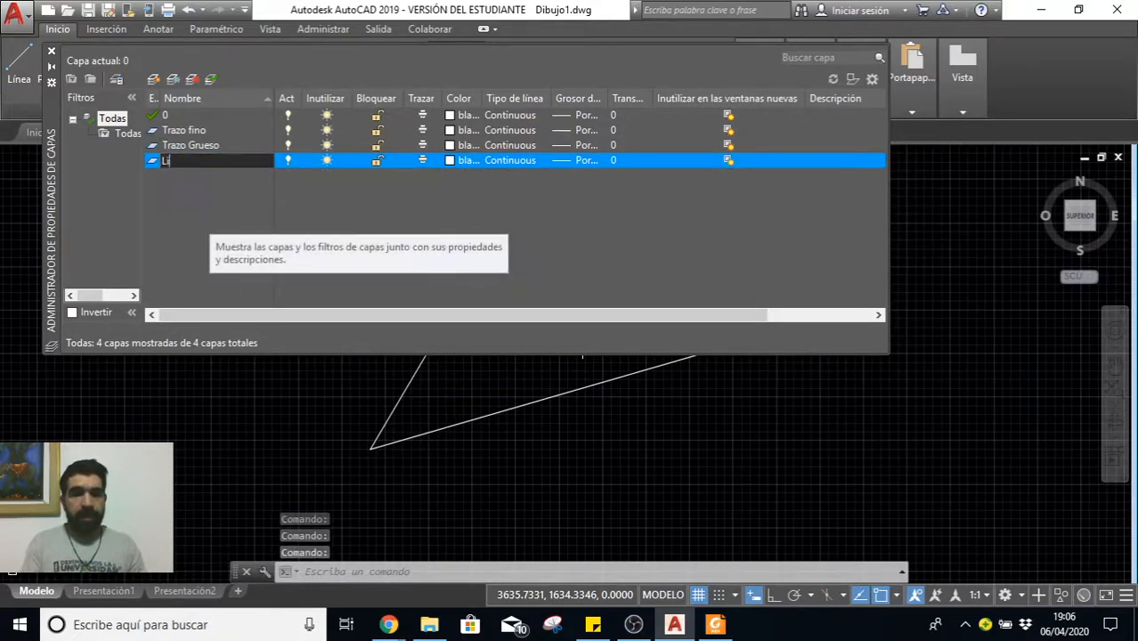
pyautogui.write('neas de ejes')
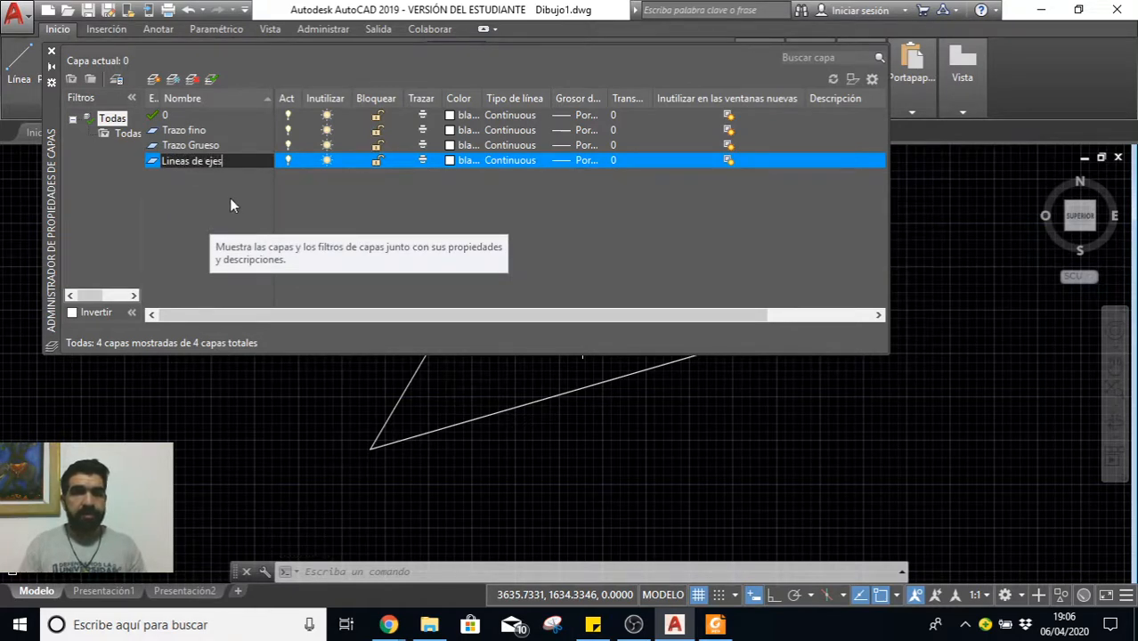
pyautogui.press('Return')
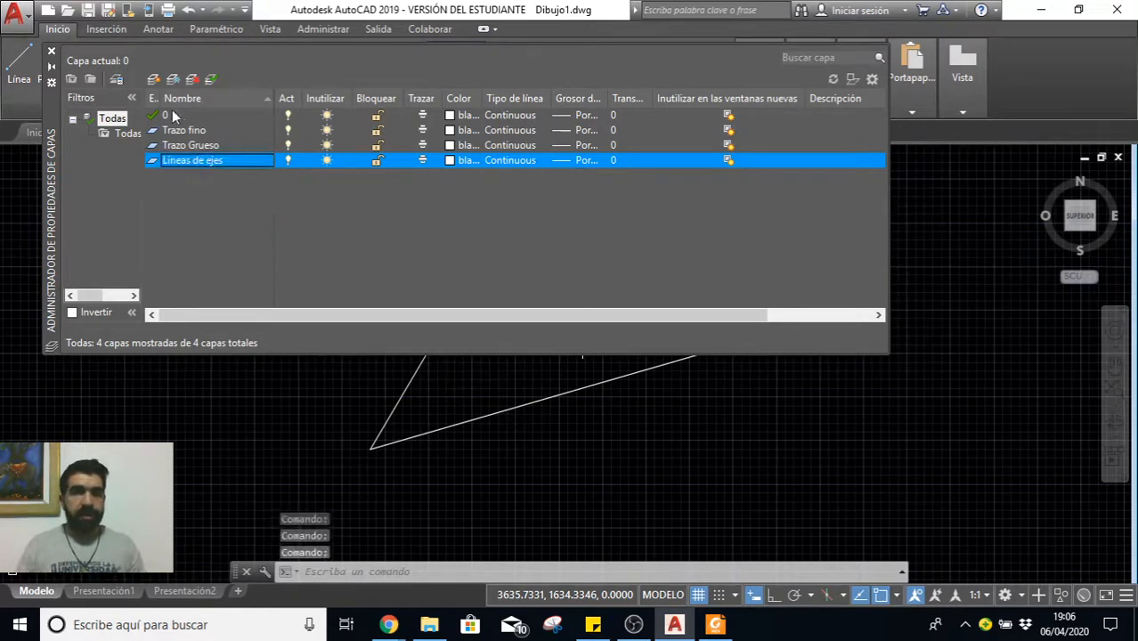
# Step: Create a fourth new layer named "Lineas ocultas"
pyautogui.click(153, 80)
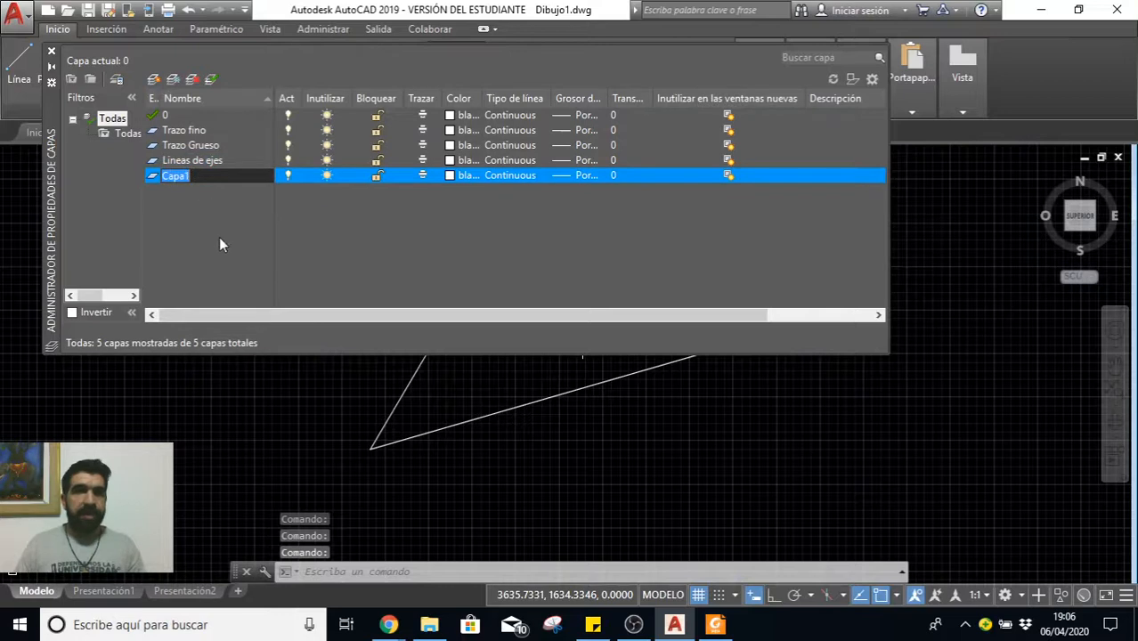
pyautogui.write('Lineas')
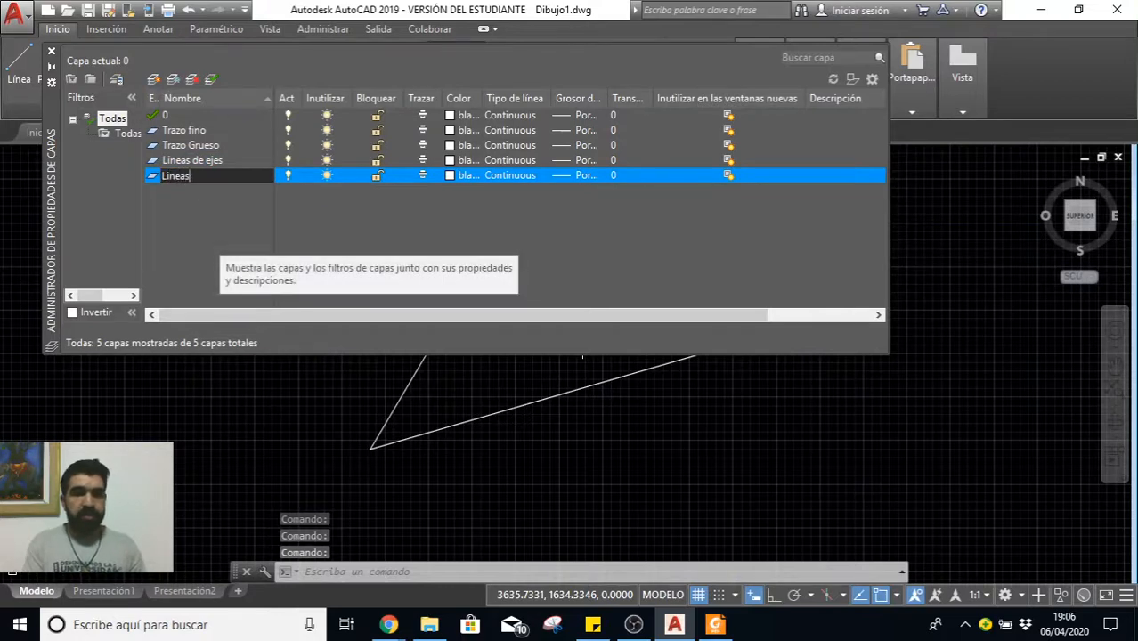
pyautogui.write(' oculta')
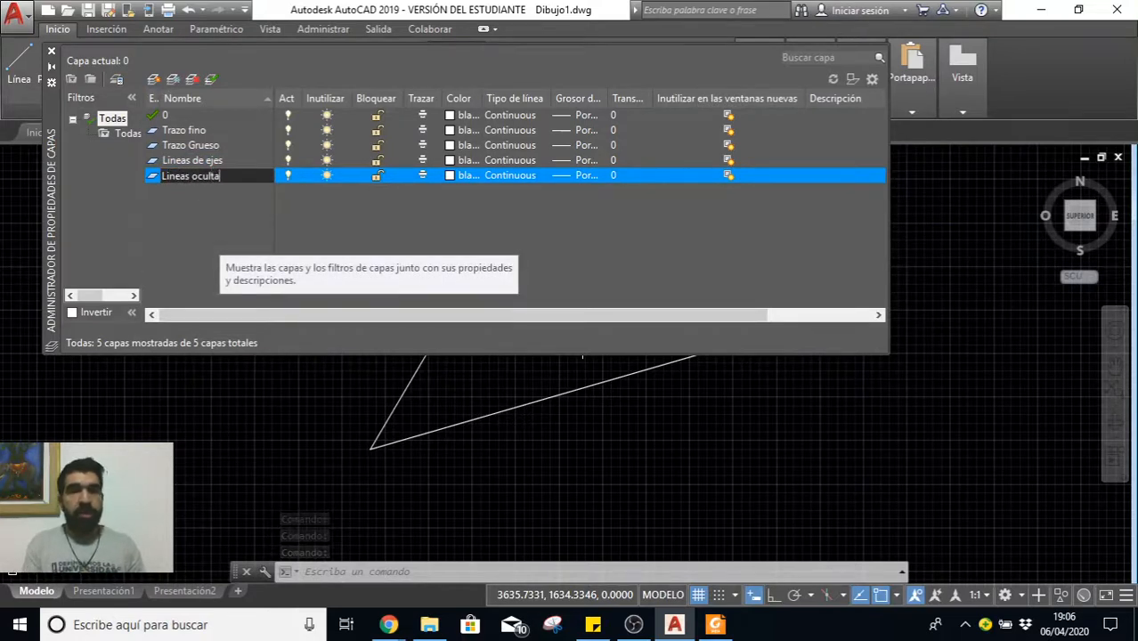
pyautogui.write('s')
pyautogui.press('Return')
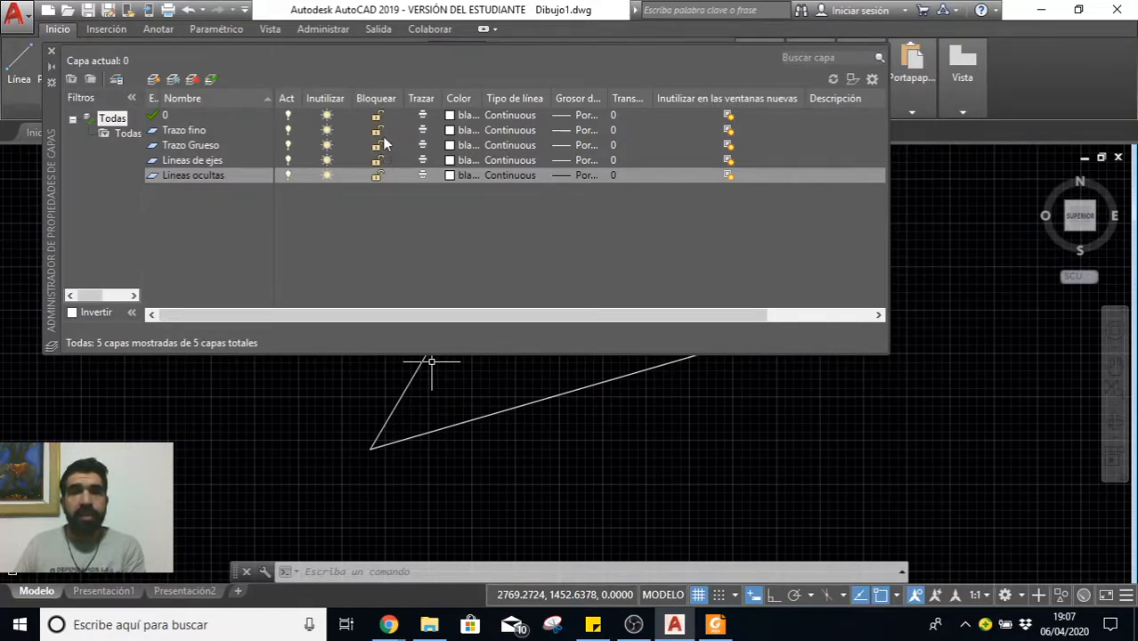
# Step: Try out the lock and plot settings of the Trazo fino layer, switching its plotting off and back on
pyautogui.click(376, 133)
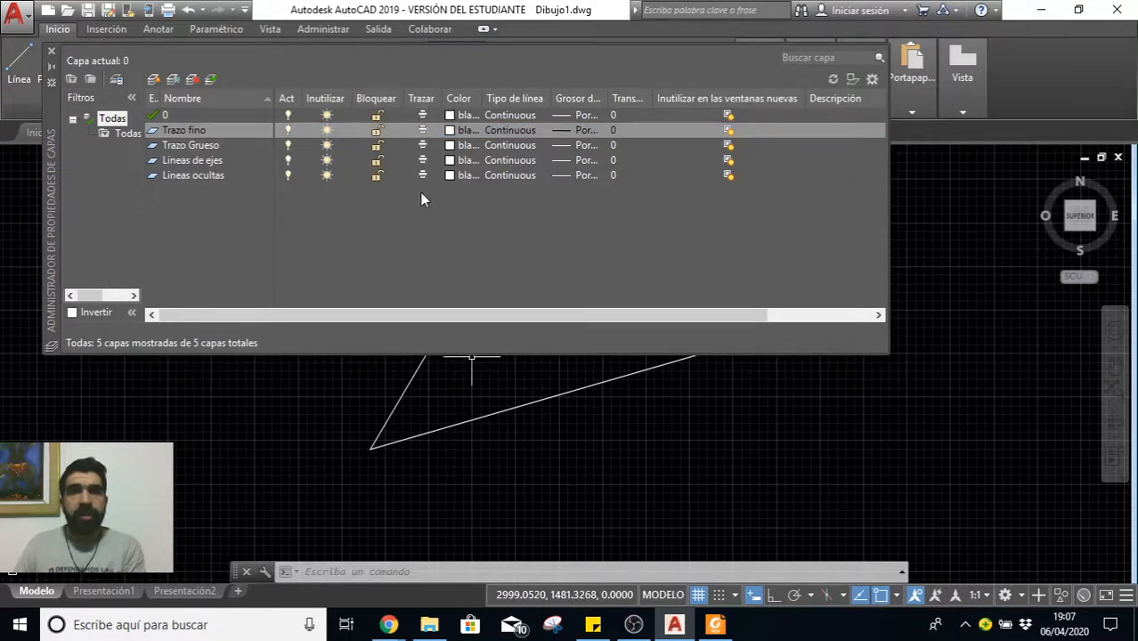
pyautogui.click(424, 131)
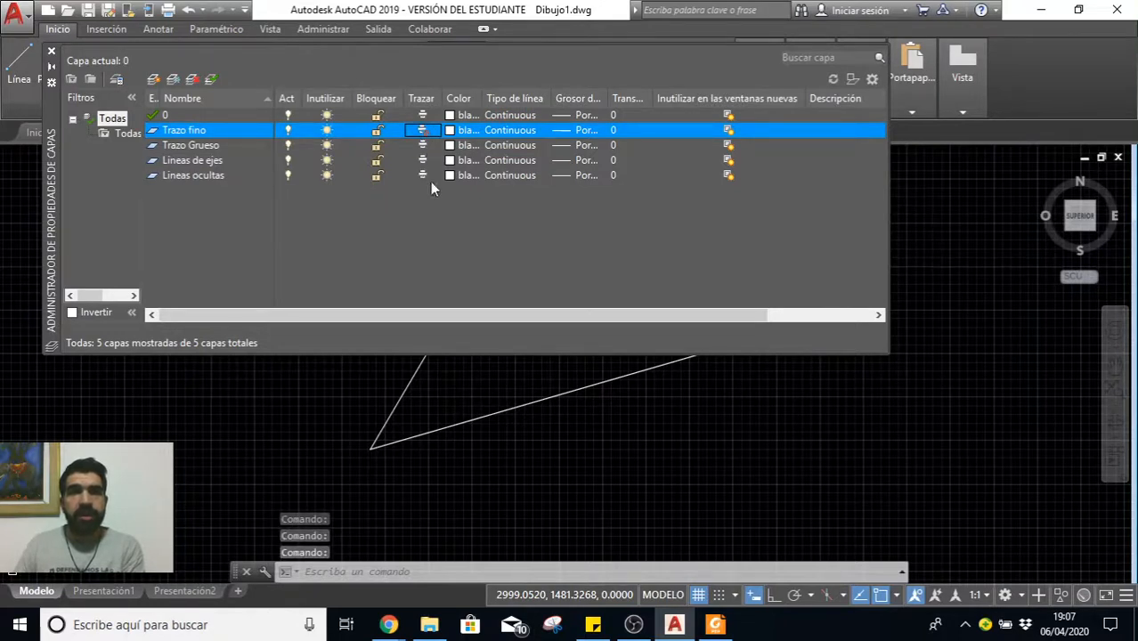
pyautogui.click(422, 130)
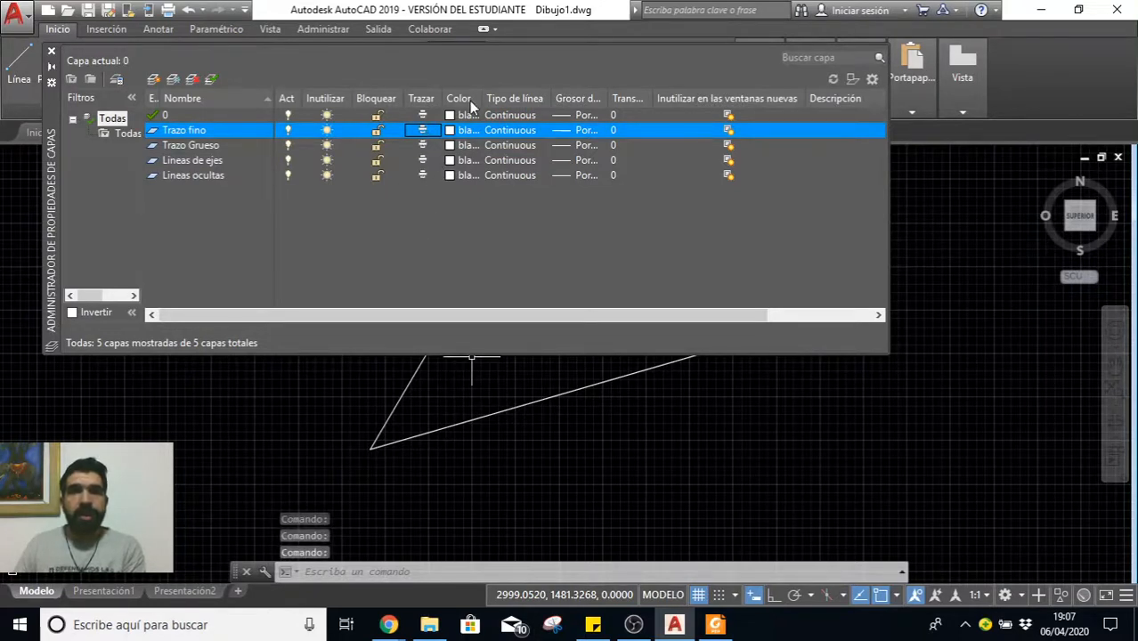
# Step: Widen the Color column of the layer list to fit the full colour names
pyautogui.moveTo(481, 98); pyautogui.dragTo(520, 98)
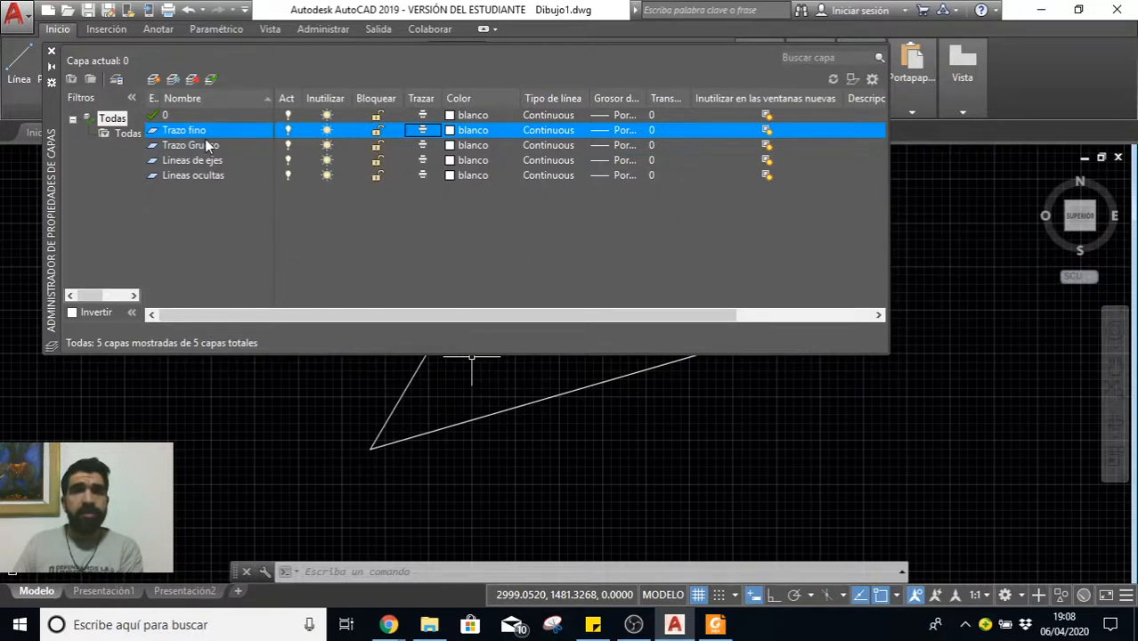
# Step: Set the color of the Trazo fino layer to blue (azul)
pyautogui.click(453, 132)
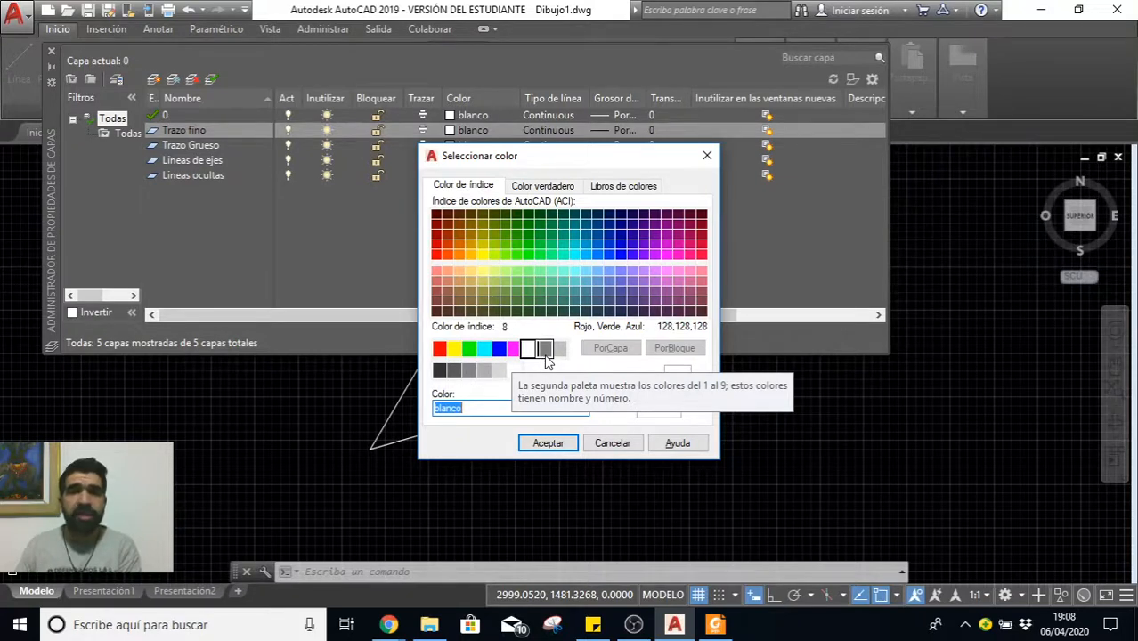
pyautogui.click(499, 348)
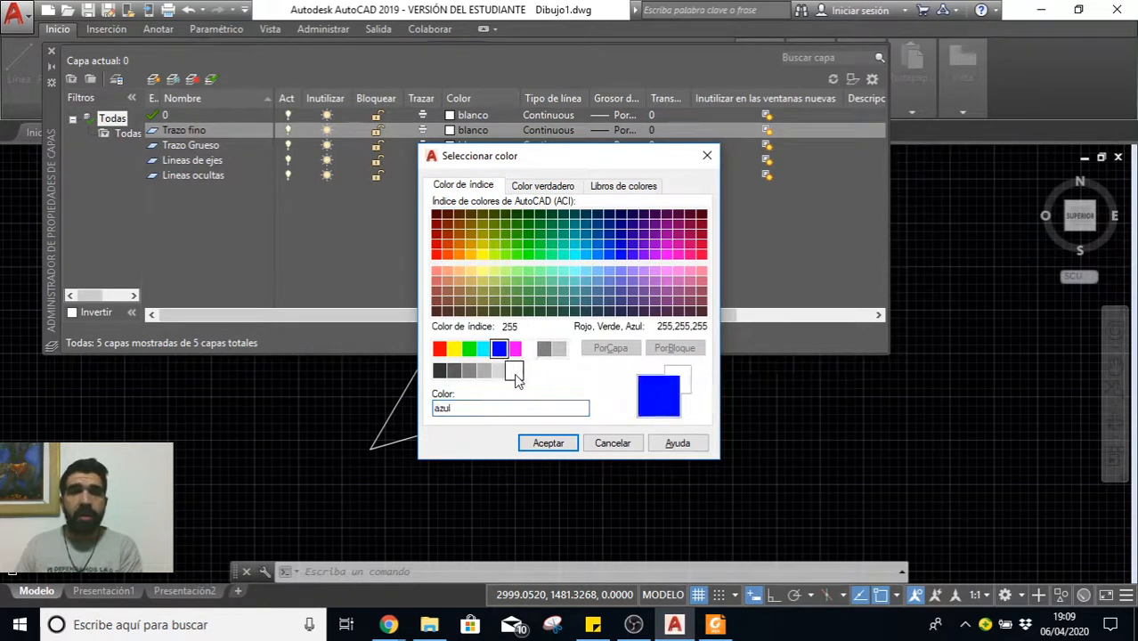
pyautogui.click(544, 443)
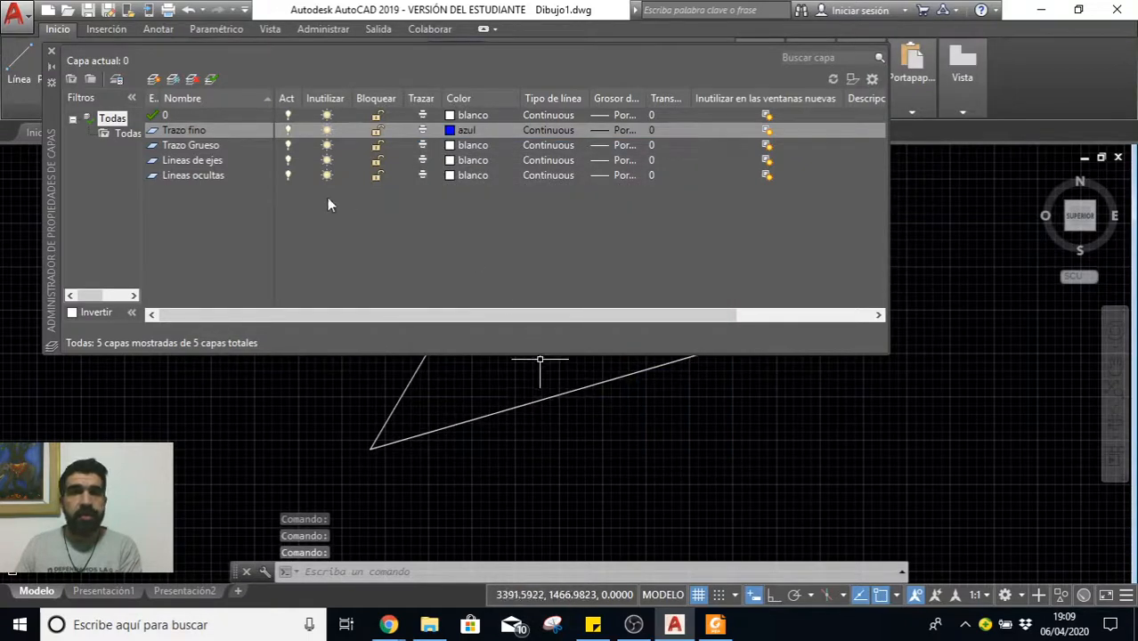
# Step: Set the color of the Trazo Grueso layer to red (rojo)
pyautogui.click(202, 145)
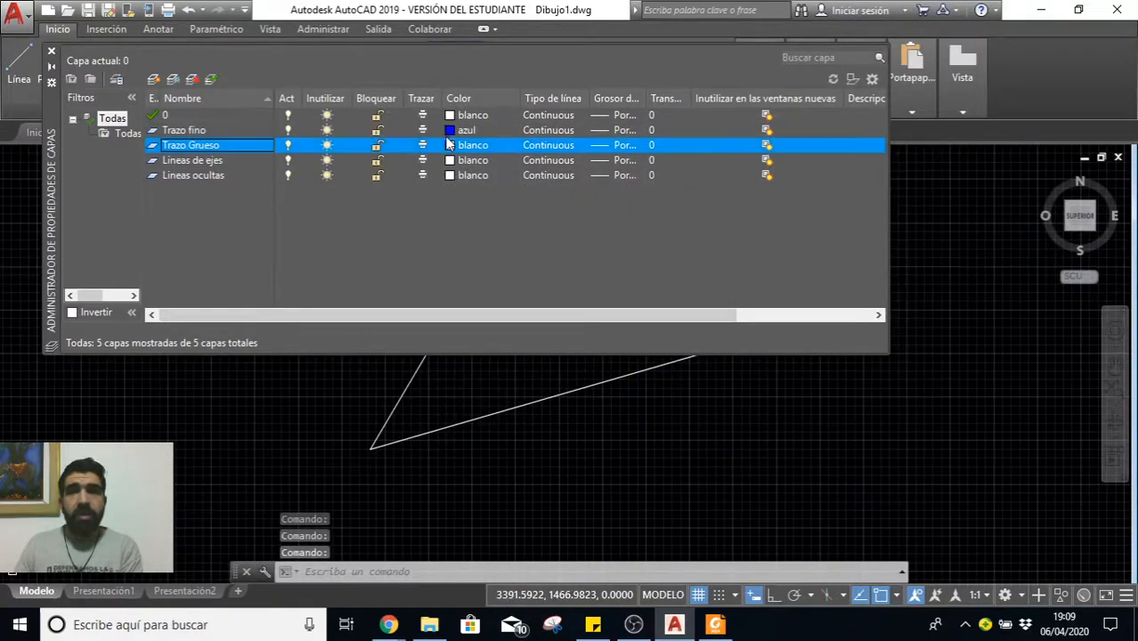
pyautogui.click(453, 149)
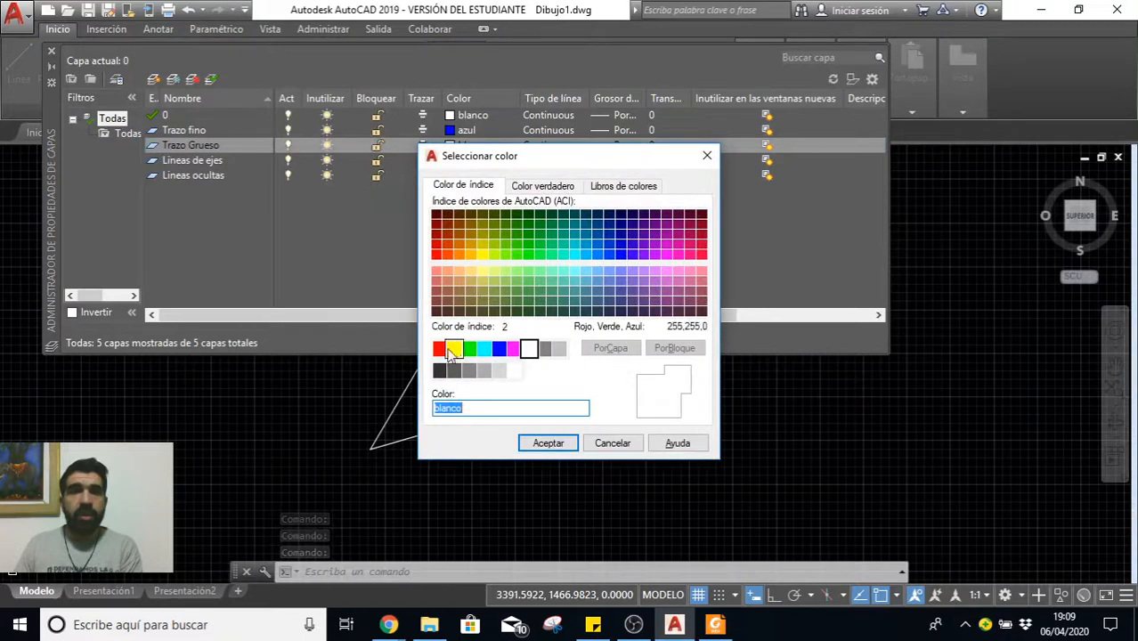
pyautogui.click(440, 348)
pyautogui.click(544, 444)
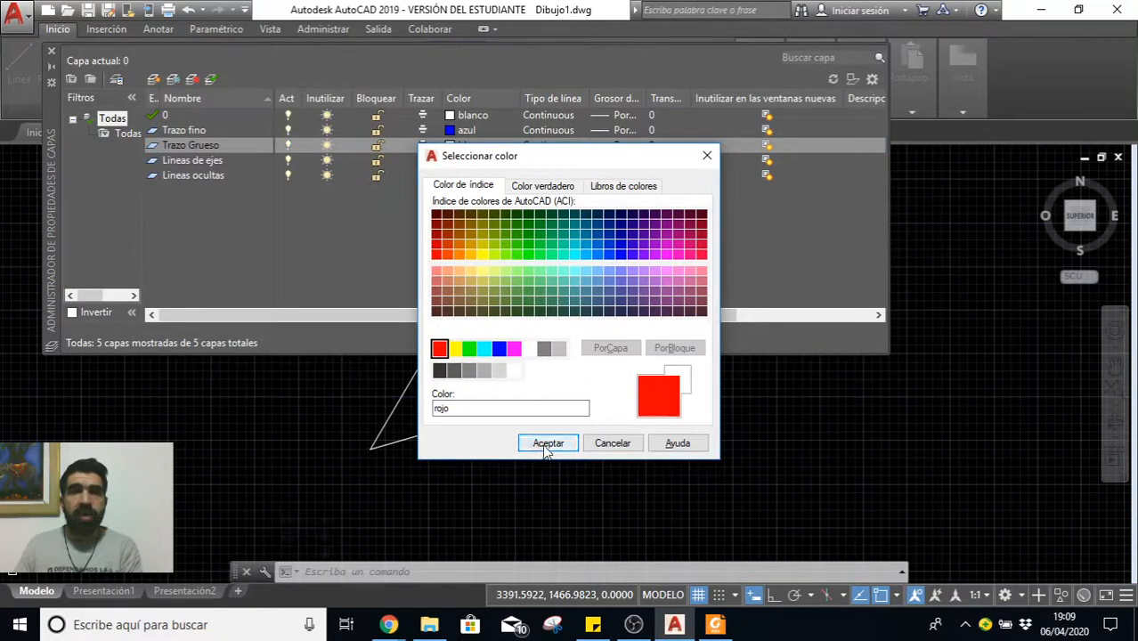
# Step: Assign the blue (azul) index color to the Lineas de ejes layer
pyautogui.click(205, 161)
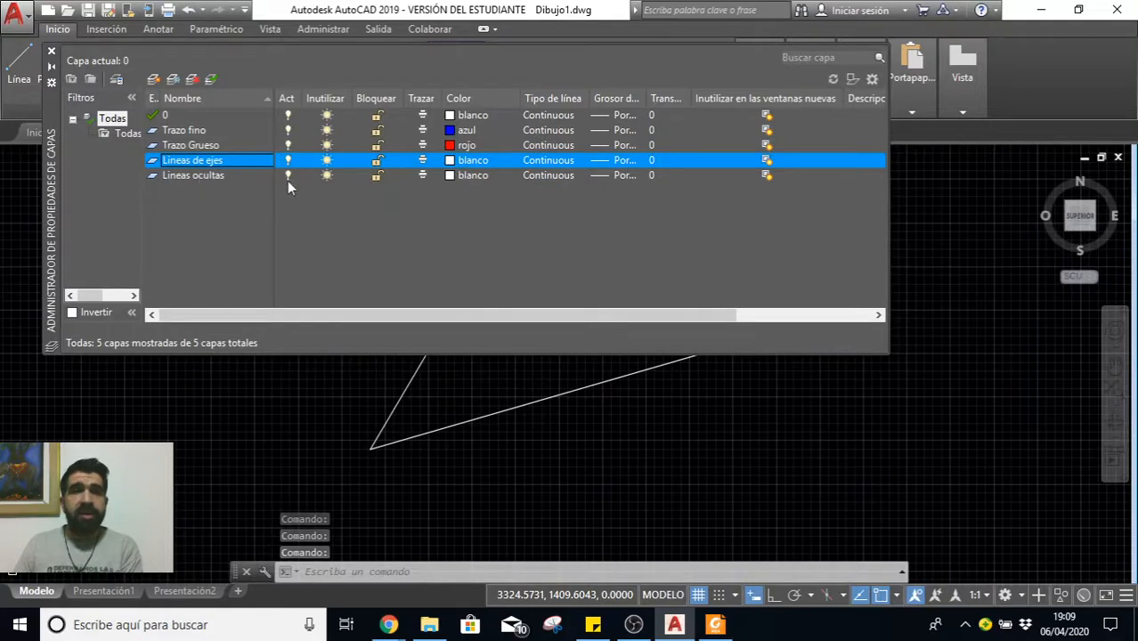
pyautogui.click(451, 164)
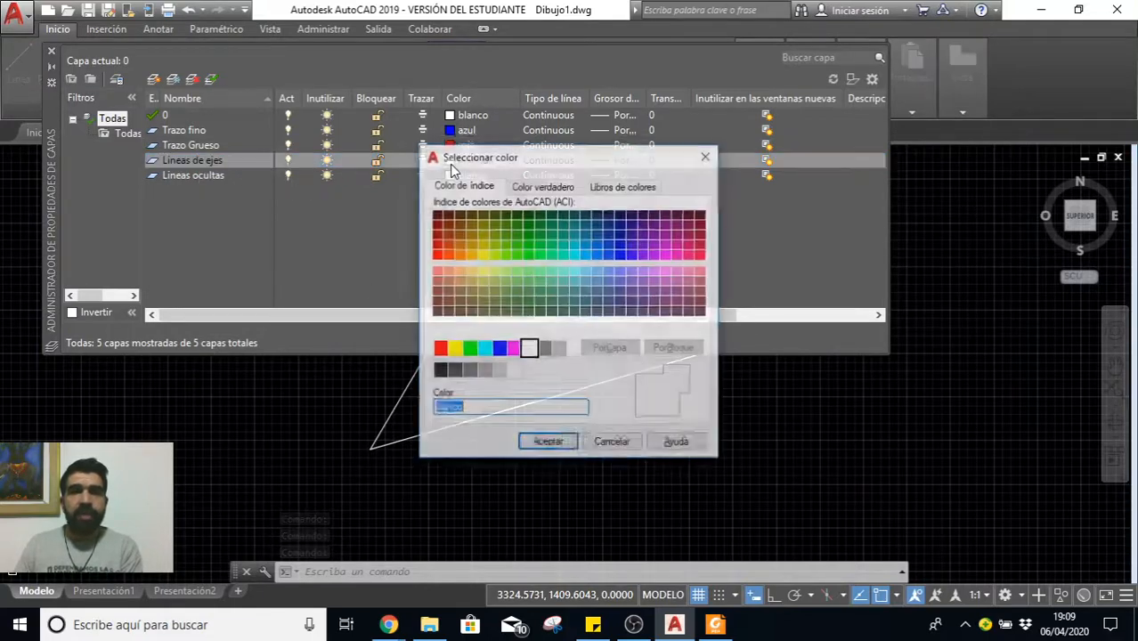
pyautogui.click(501, 350)
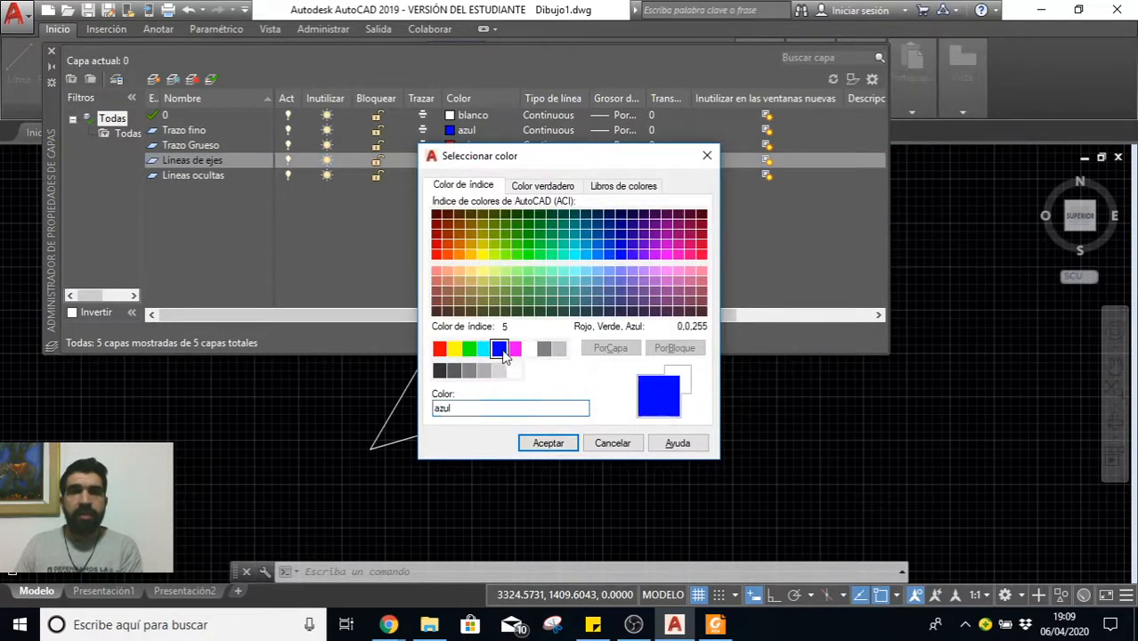
pyautogui.click(546, 444)
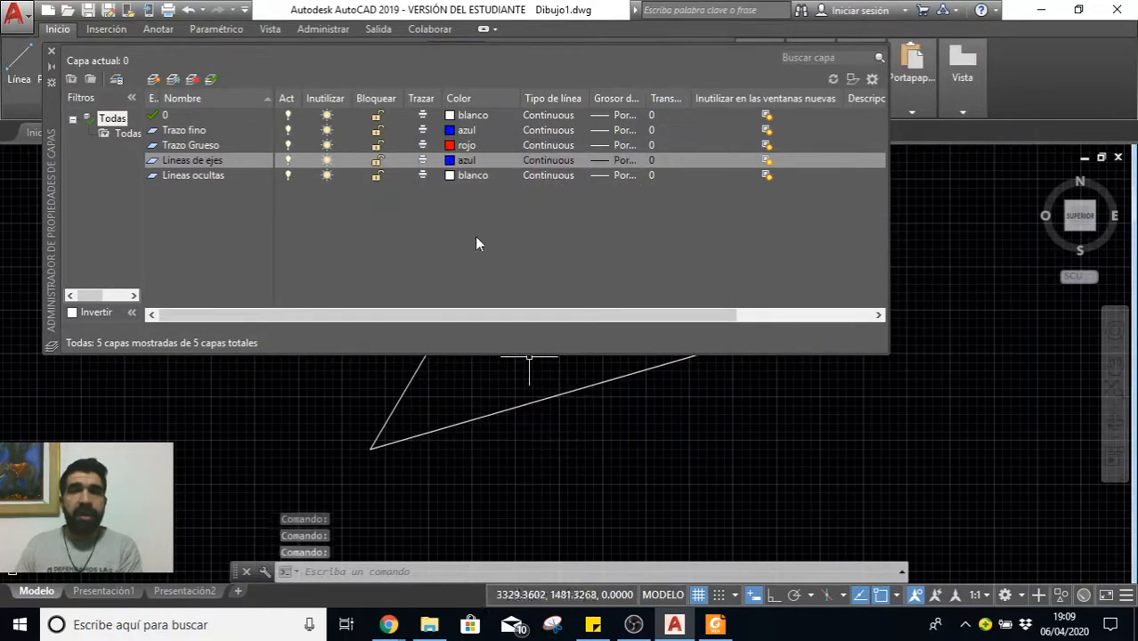
# Step: Set the color of the Lineas ocultas layer to magenta
pyautogui.click(213, 176)
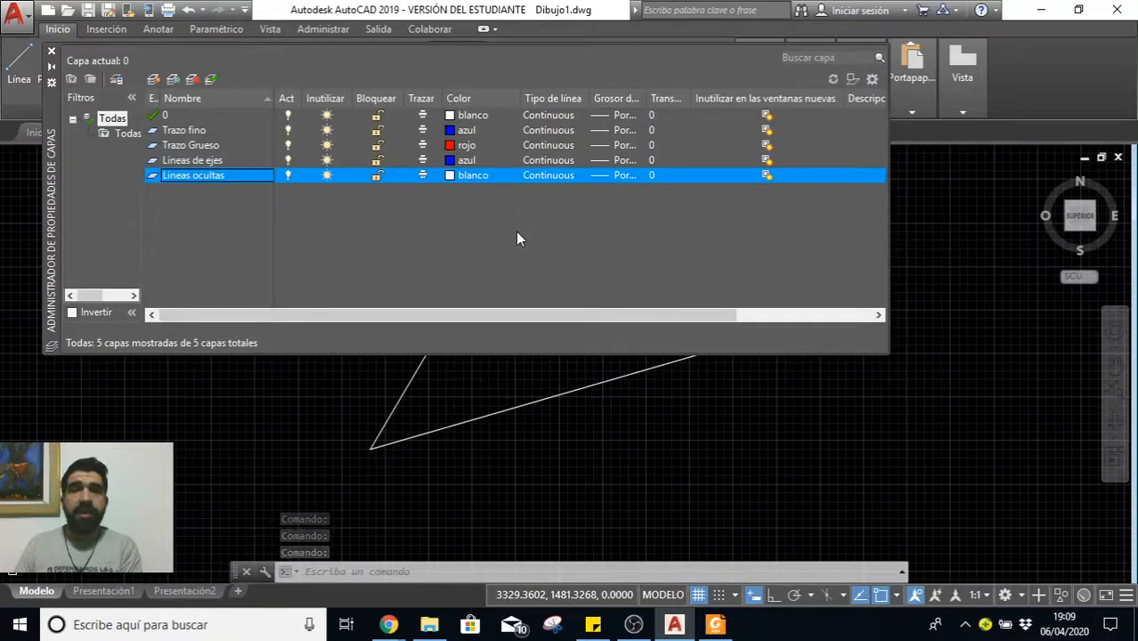
pyautogui.click(448, 177)
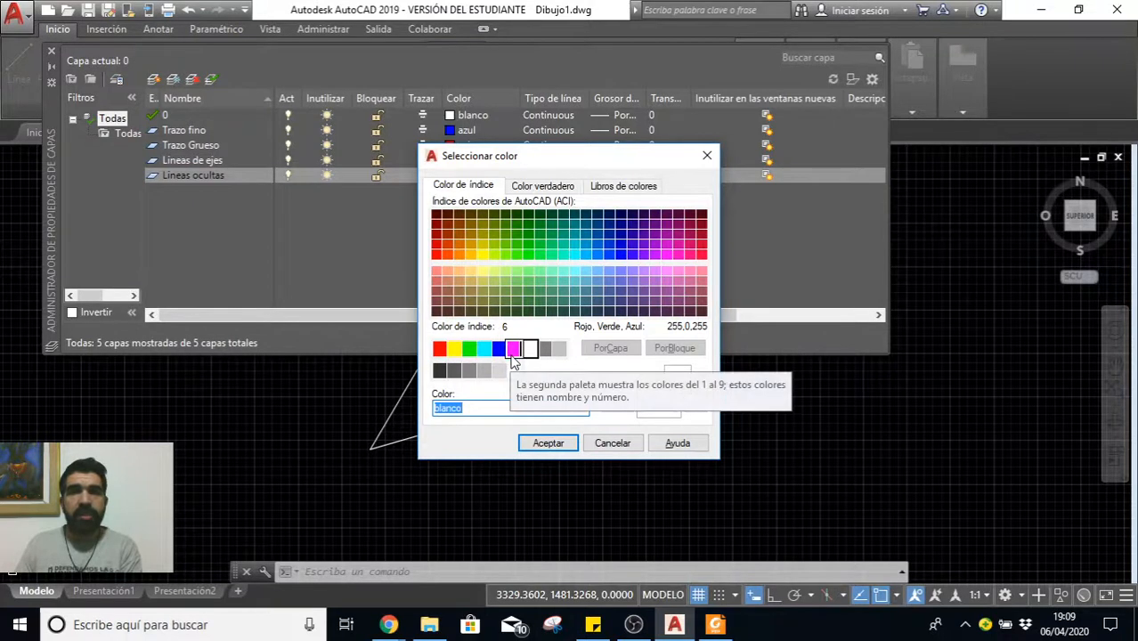
pyautogui.click(514, 349)
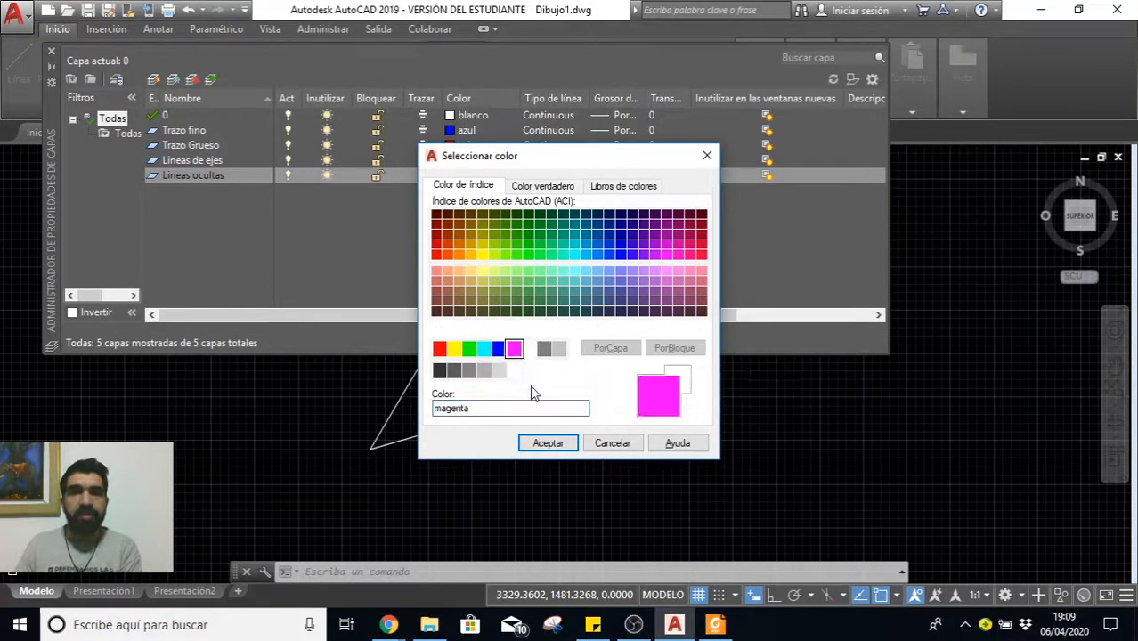
pyautogui.click(541, 440)
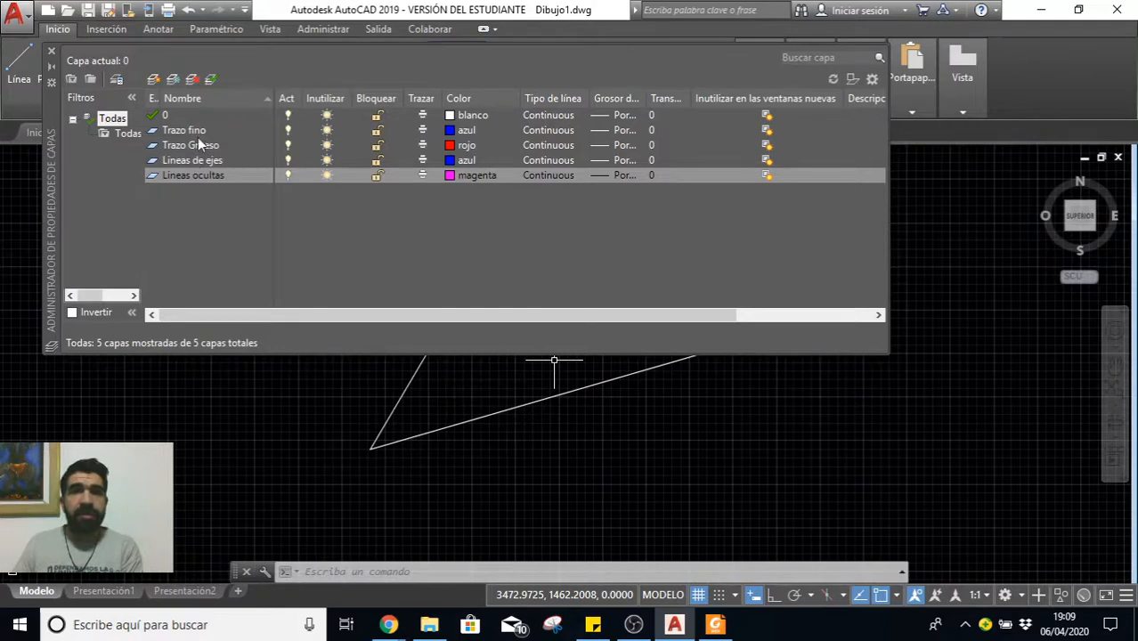
# Step: Open the linetype selection for the Lineas de ejes layer and load the CENTRO linetype from acadiso.lin
pyautogui.click(551, 162)
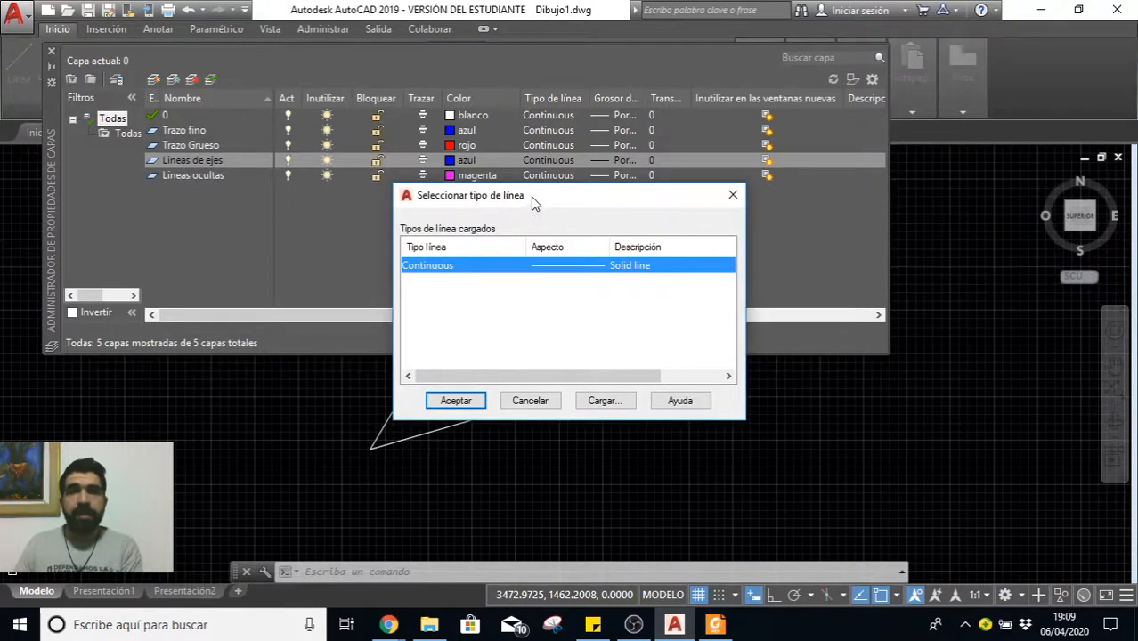
pyautogui.moveTo(531, 201); pyautogui.dragTo(604, 214)
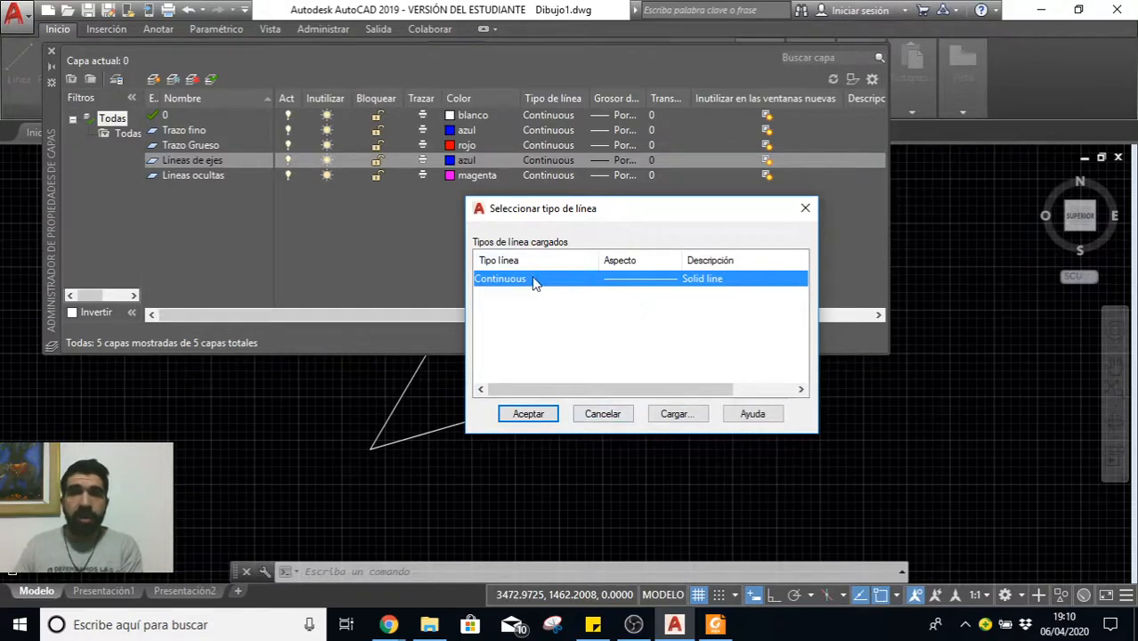
pyautogui.click(683, 418)
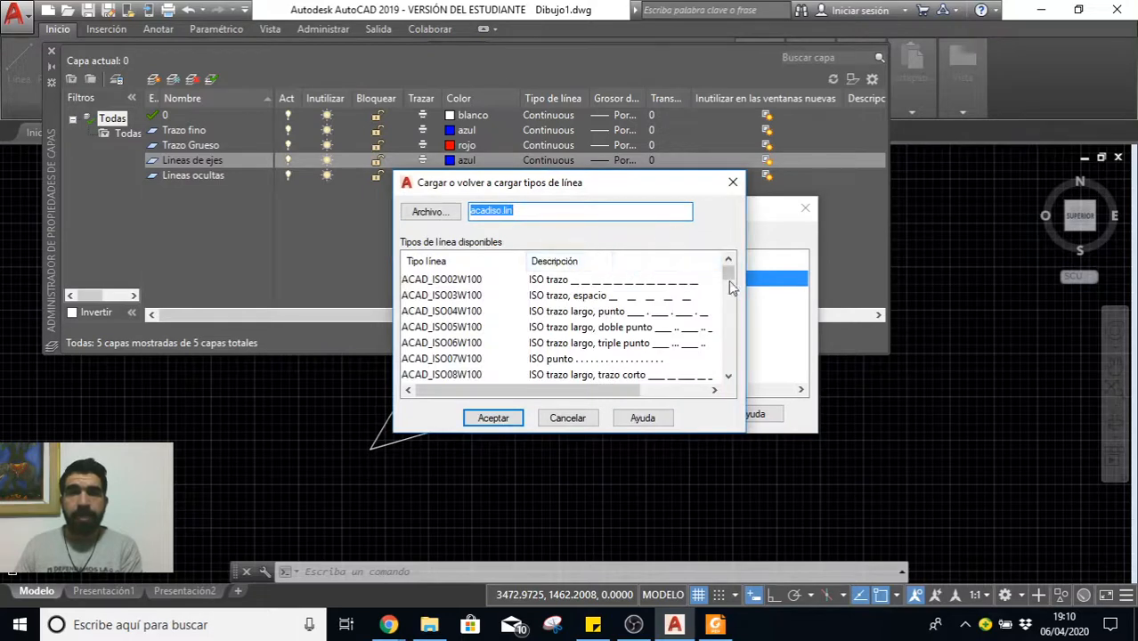
pyautogui.moveTo(727, 274); pyautogui.dragTo(727, 304)
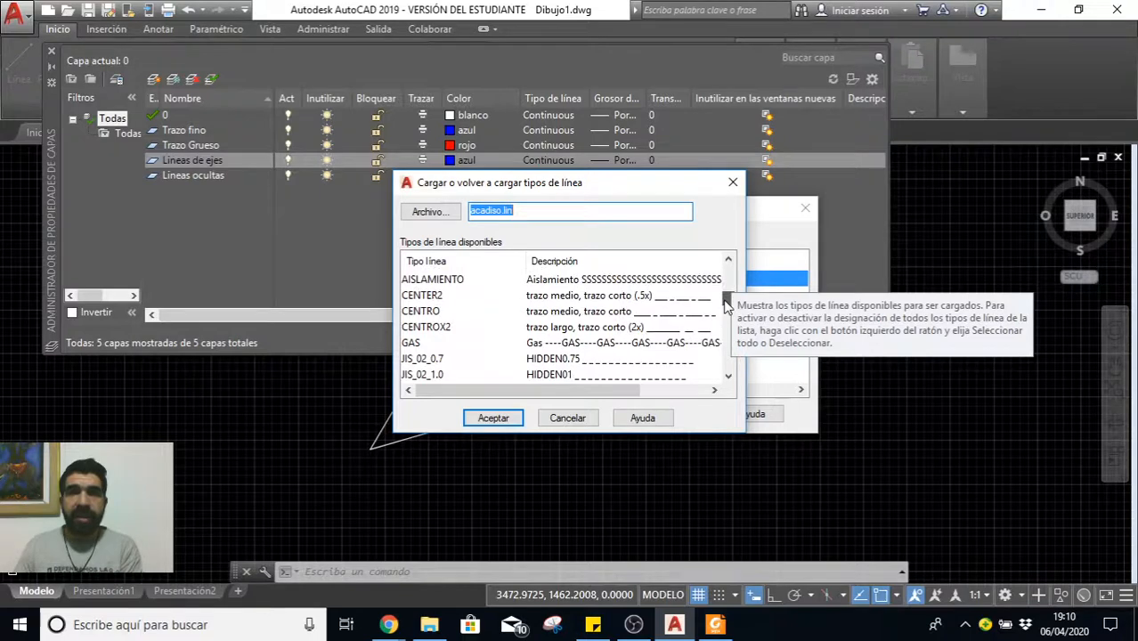
pyautogui.click(425, 311)
pyautogui.click(495, 418)
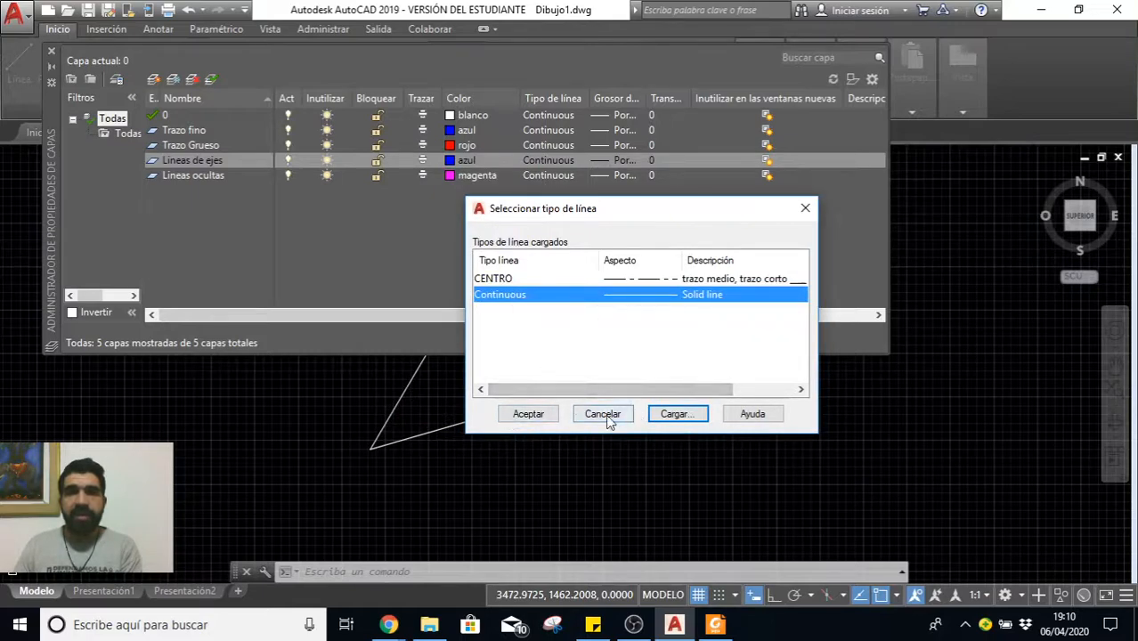
# Step: Load the LÍNEAS_OCULTAS linetype from acadiso.lin into the drawing as well
pyautogui.click(668, 414)
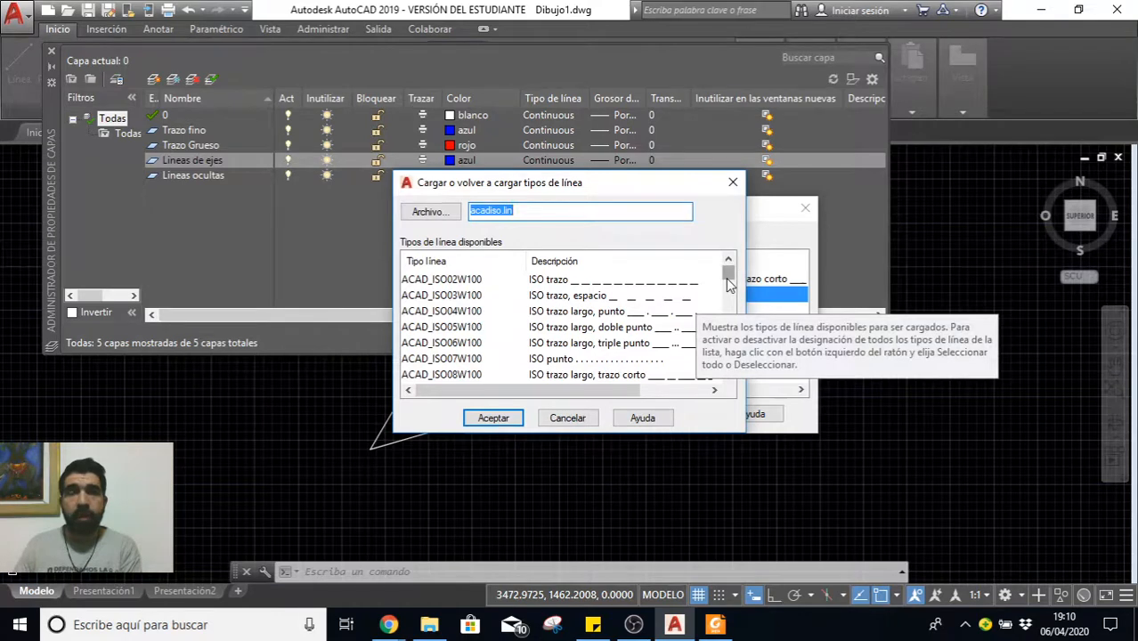
pyautogui.moveTo(728, 283); pyautogui.dragTo(729, 344)
pyautogui.click(450, 299)
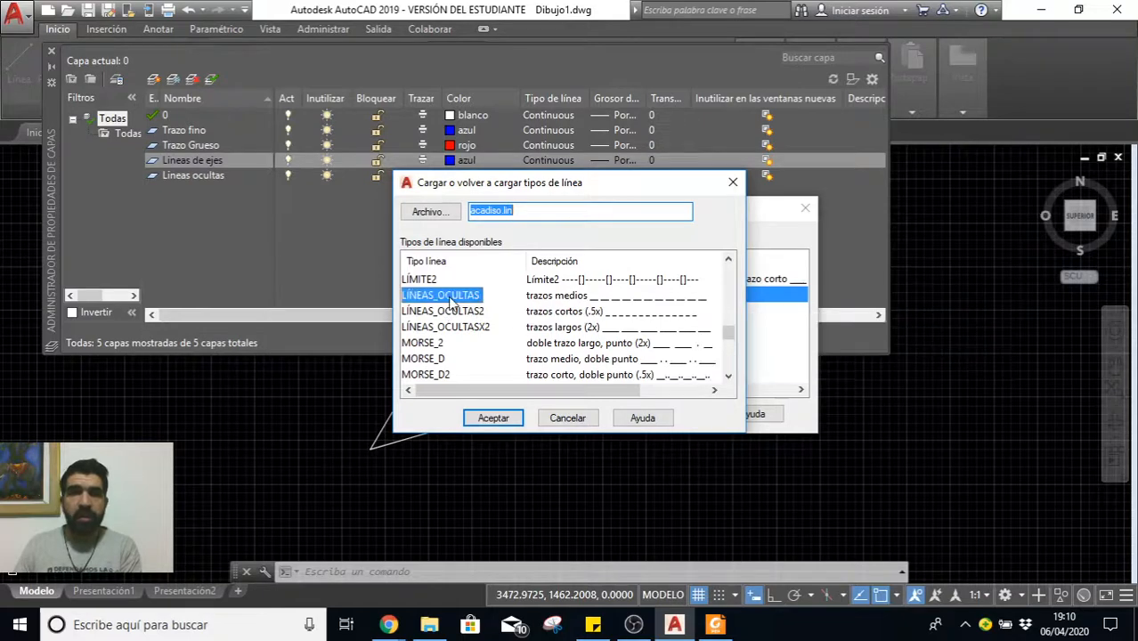
pyautogui.click(493, 418)
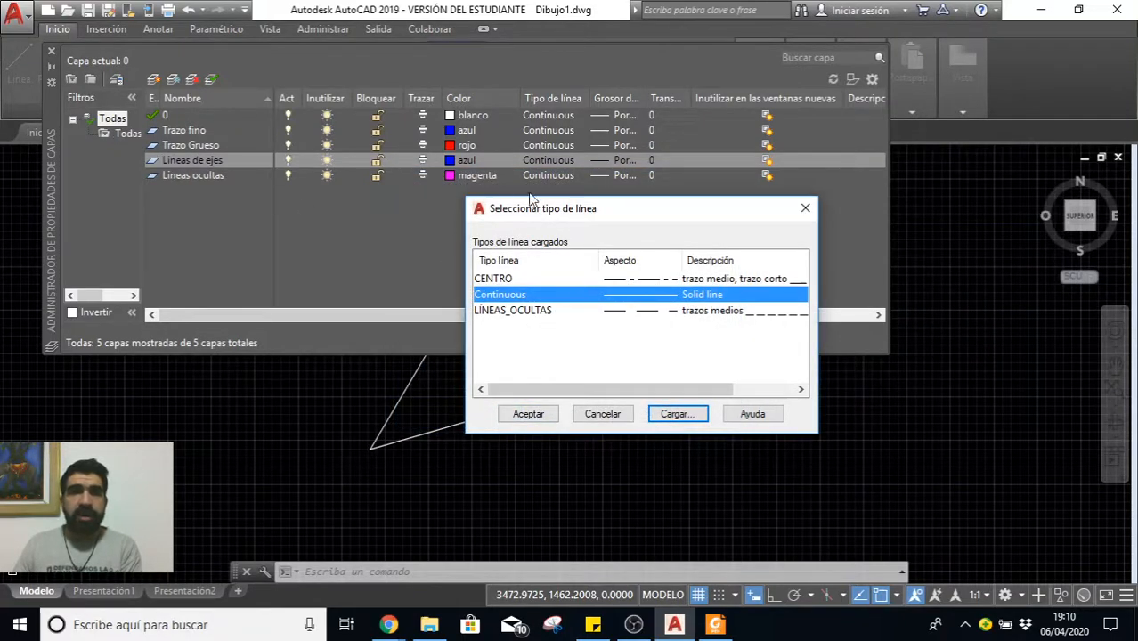
# Step: Assign the loaded CENTRO linetype to the Lineas de ejes layer
pyautogui.moveTo(558, 220); pyautogui.dragTo(576, 253)
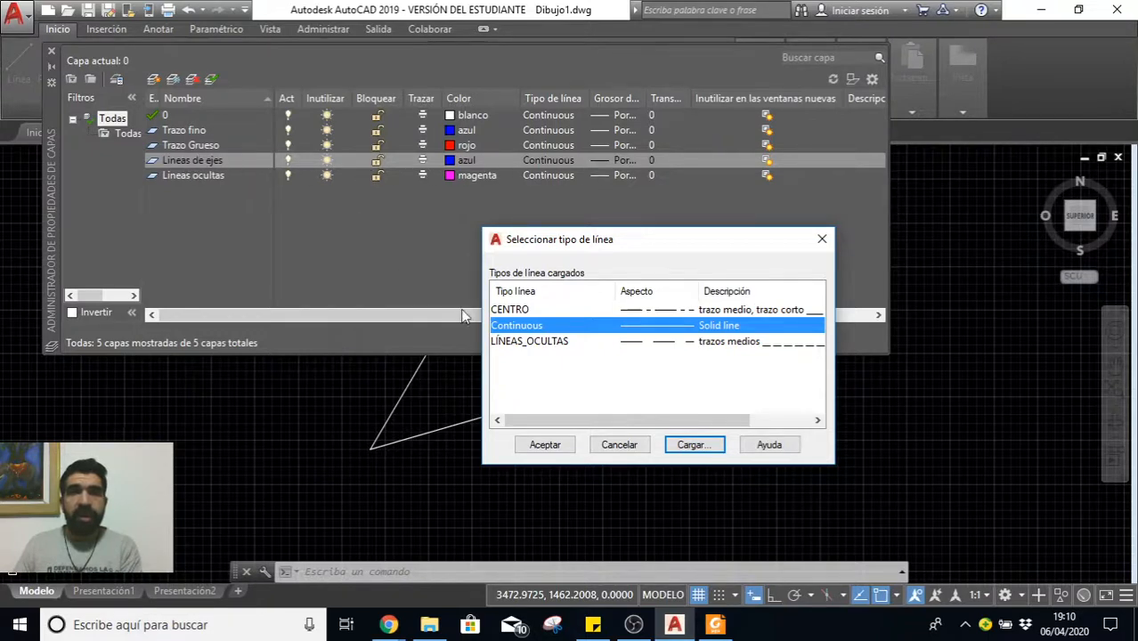
pyautogui.click(516, 310)
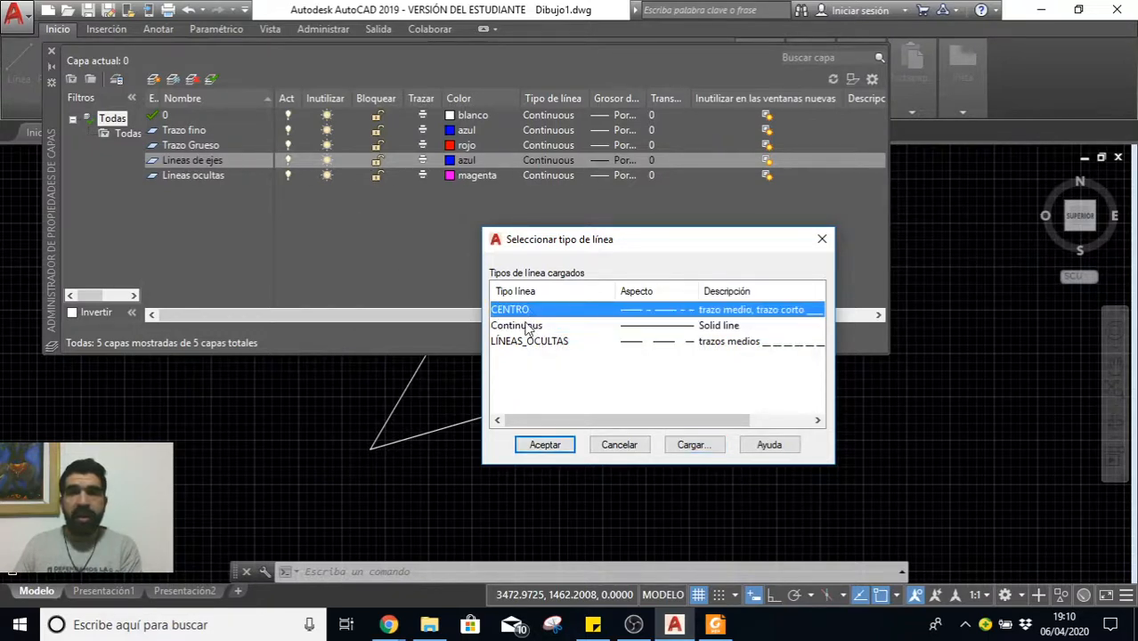
pyautogui.click(543, 444)
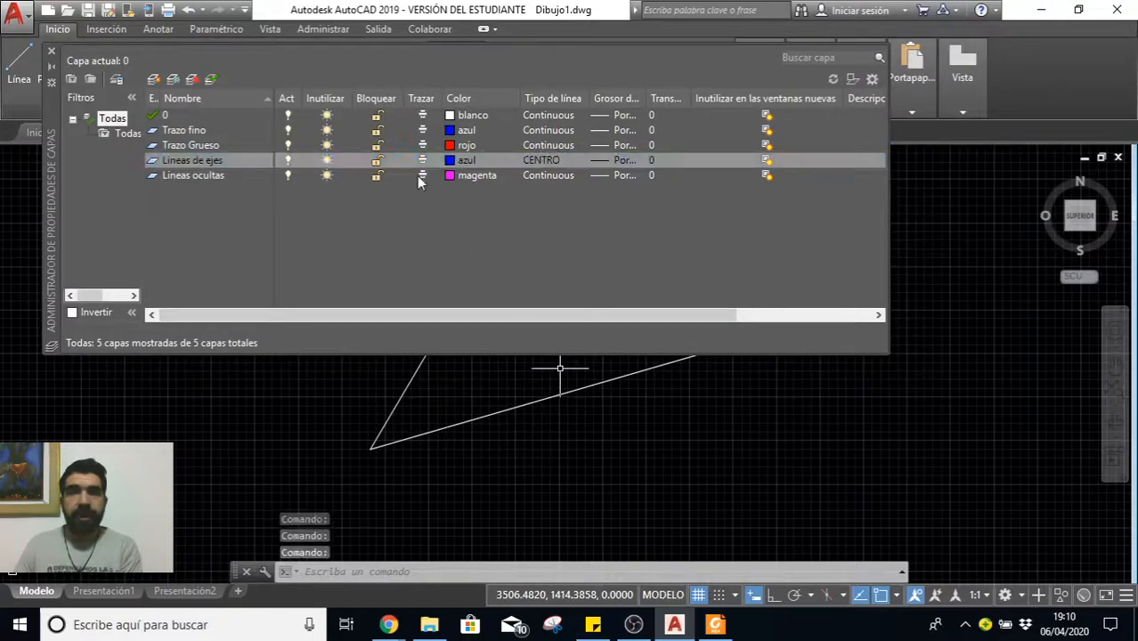
# Step: Assign the LÍNEAS_OCULTAS linetype to the Lineas ocultas layer
pyautogui.click(536, 178)
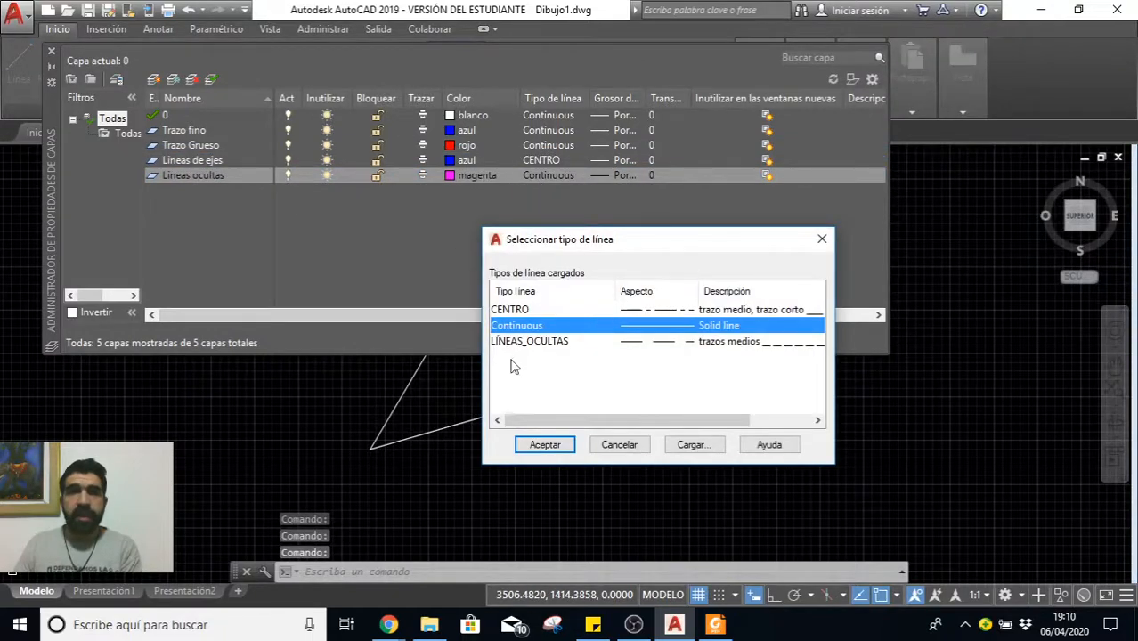
pyautogui.click(552, 342)
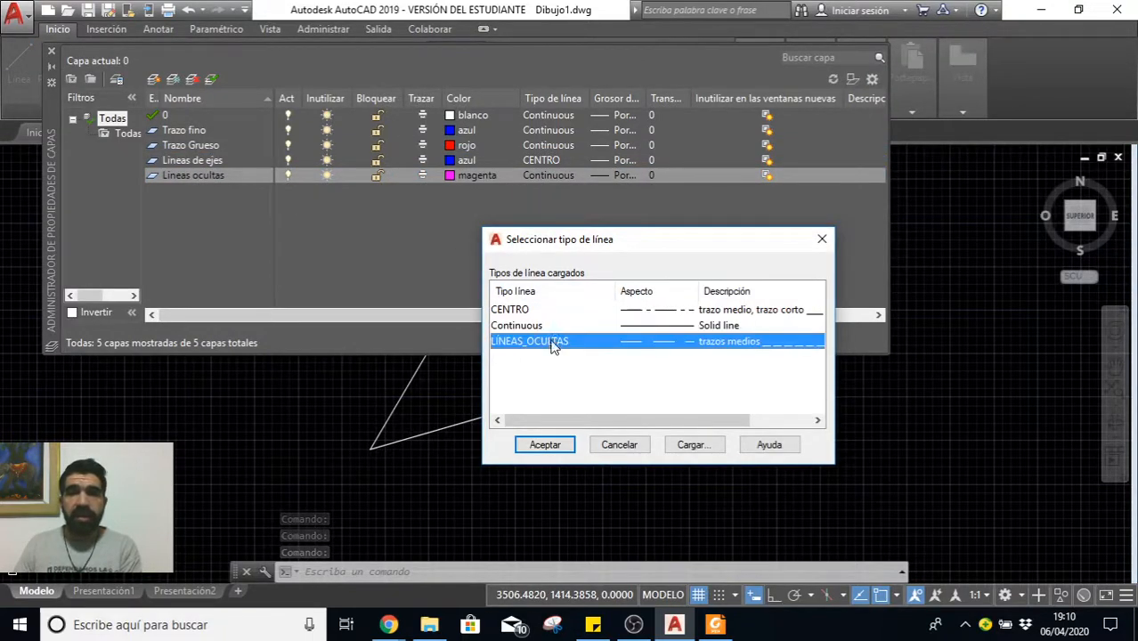
pyautogui.click(546, 444)
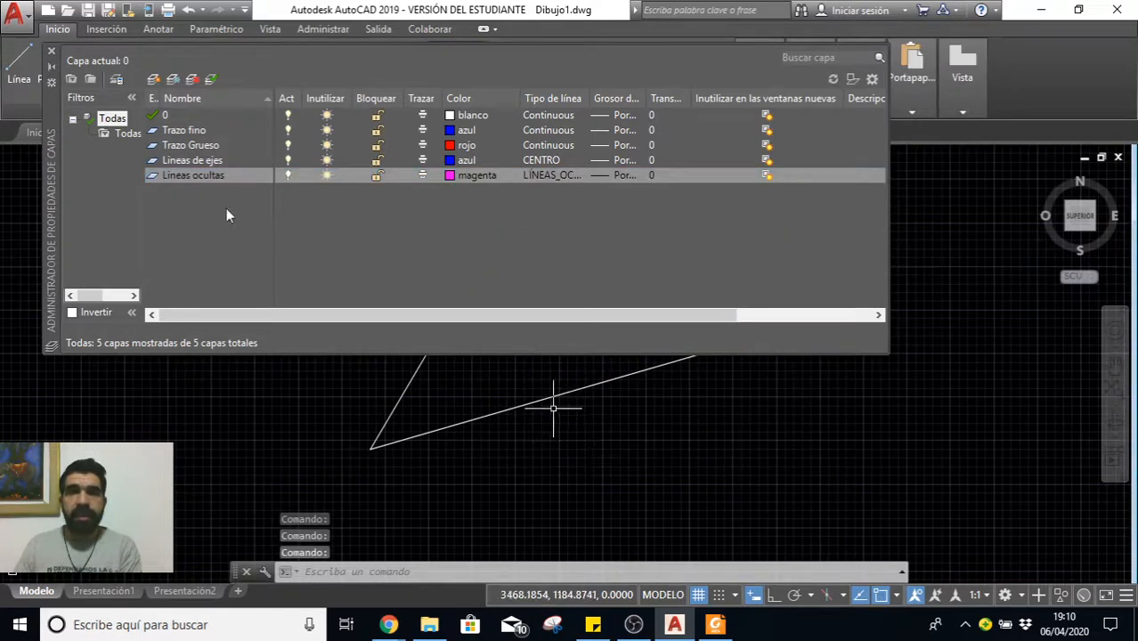
# Step: Close the layer properties manager and make Lineas de ejes the current layer
pyautogui.click(52, 52)
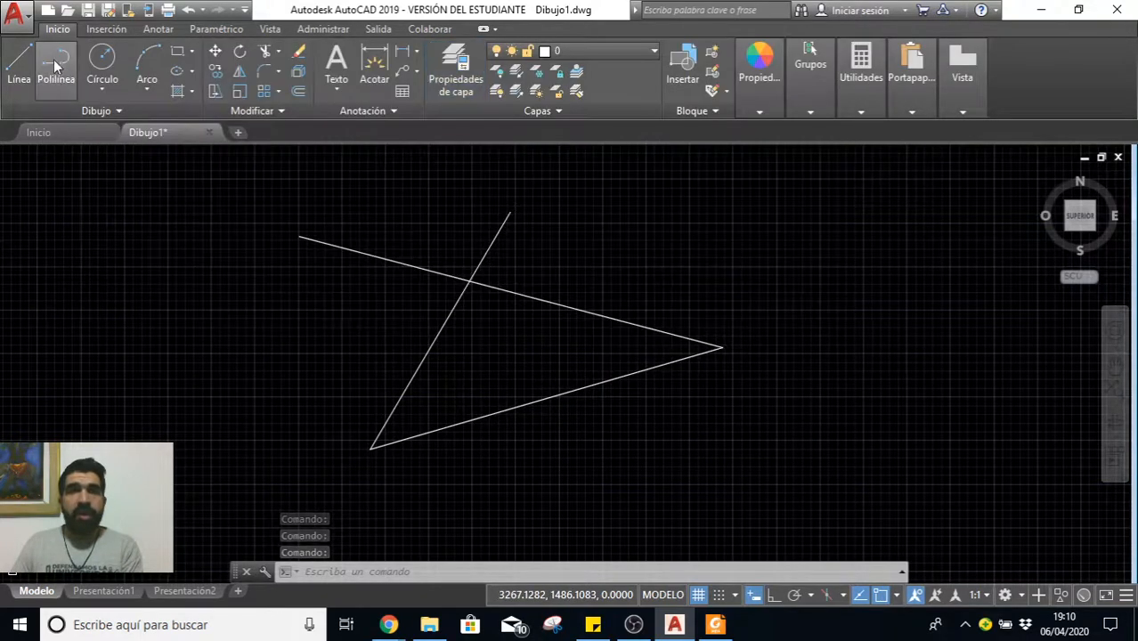
pyautogui.click(599, 54)
pyautogui.click(605, 59)
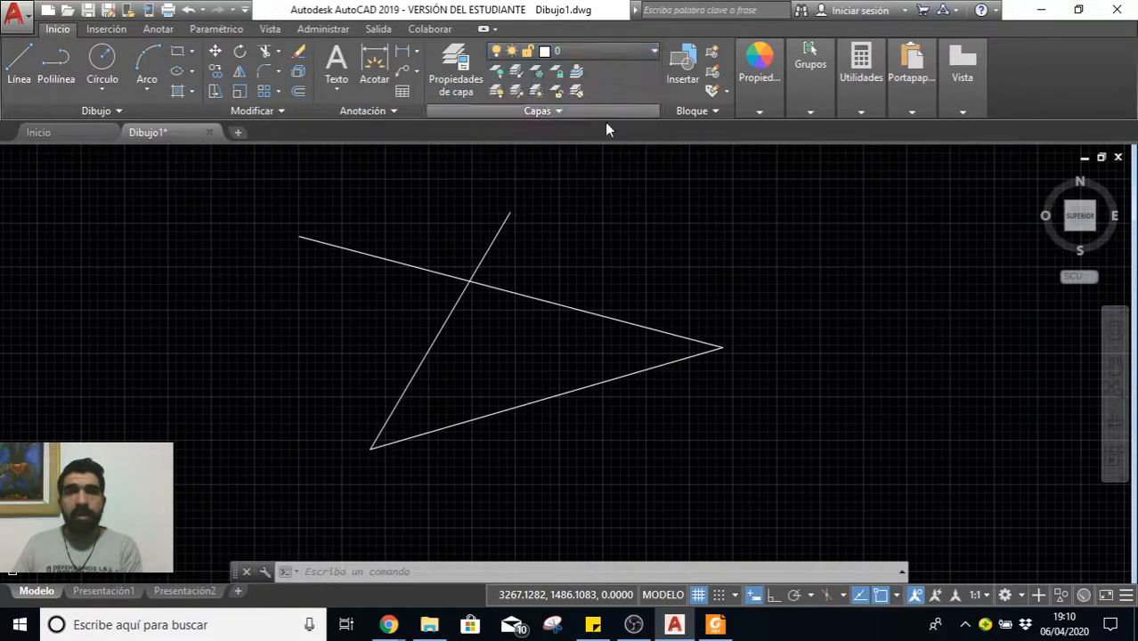
pyautogui.click(599, 53)
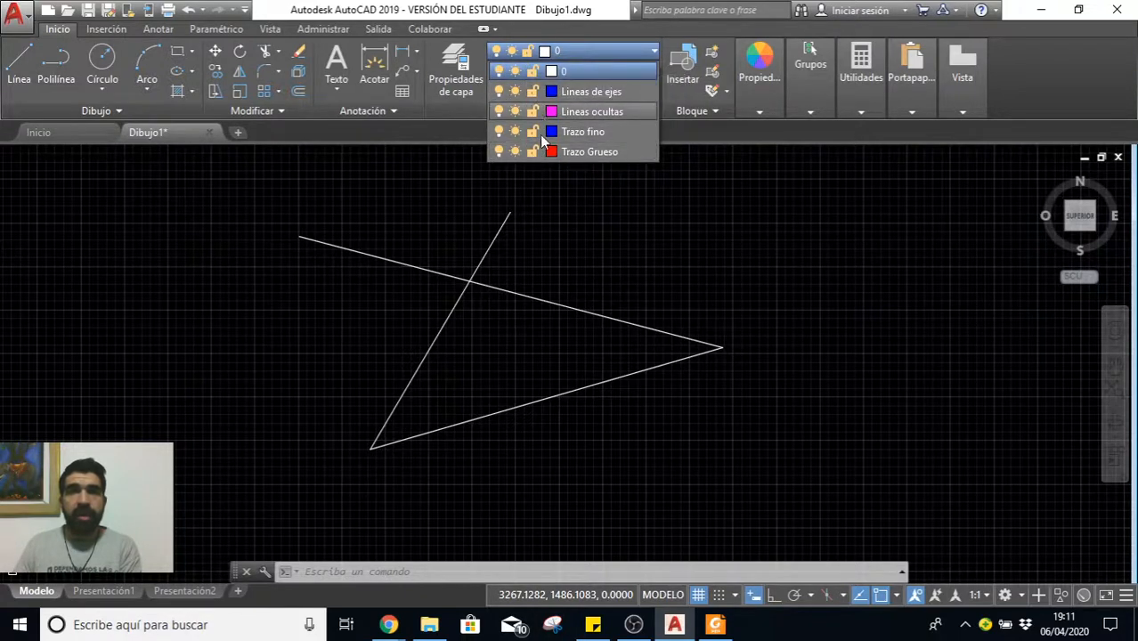
pyautogui.click(597, 92)
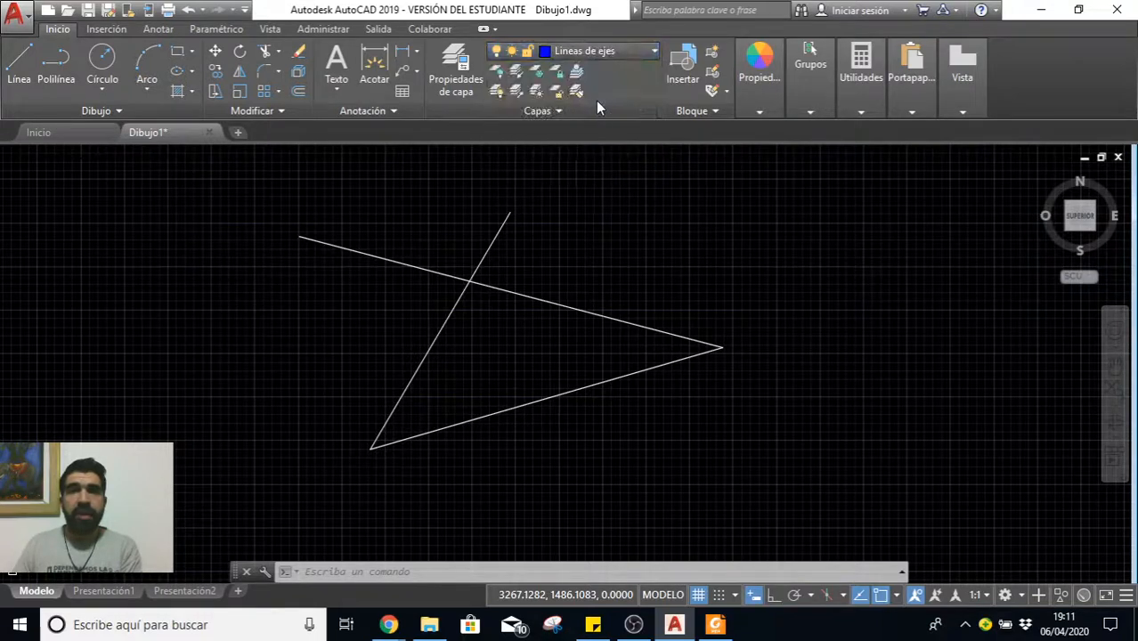
# Step: Draw an open chain of four connected line segments on the Lineas de ejes layer, overlapping the right end of the white lines
pyautogui.click(19, 62)
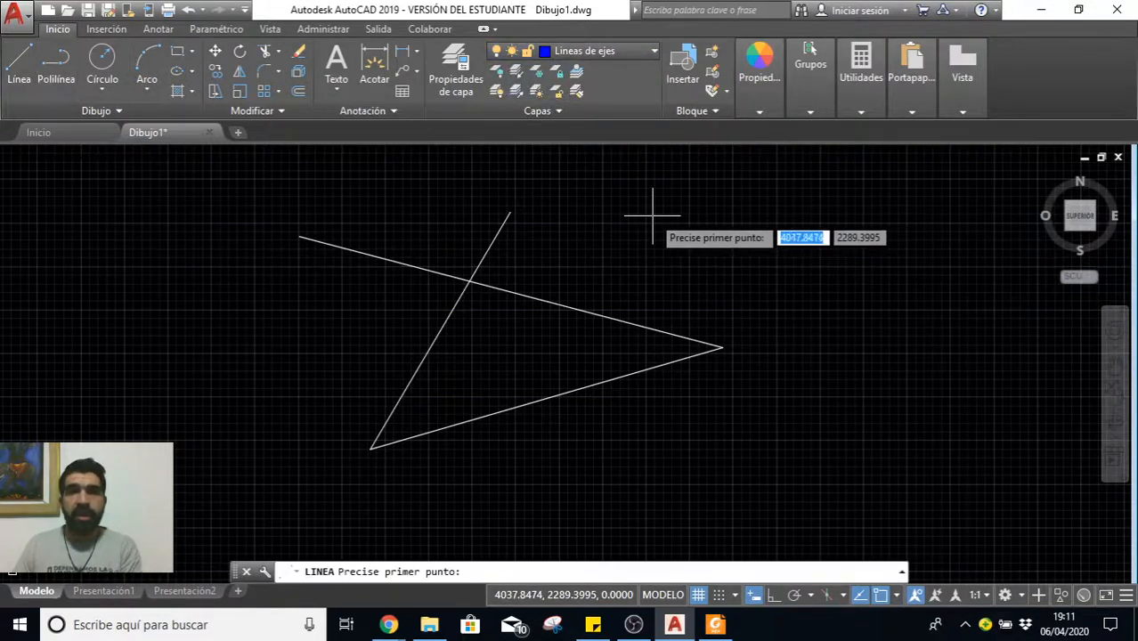
pyautogui.click(655, 219)
pyautogui.click(963, 407)
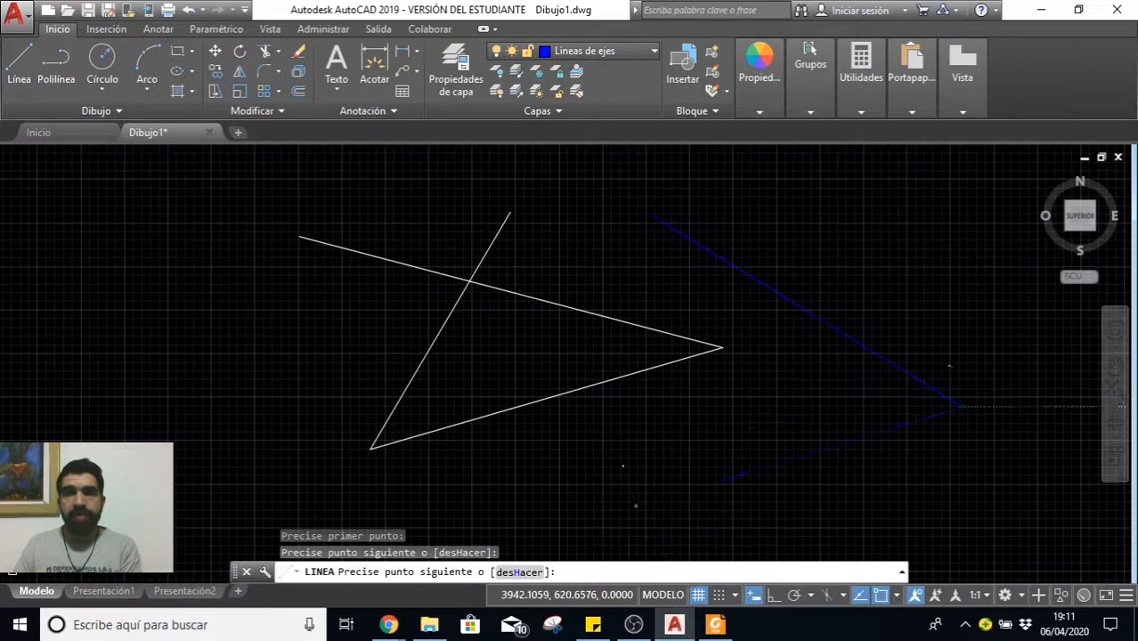
pyautogui.click(637, 506)
pyautogui.click(570, 378)
pyautogui.click(862, 239)
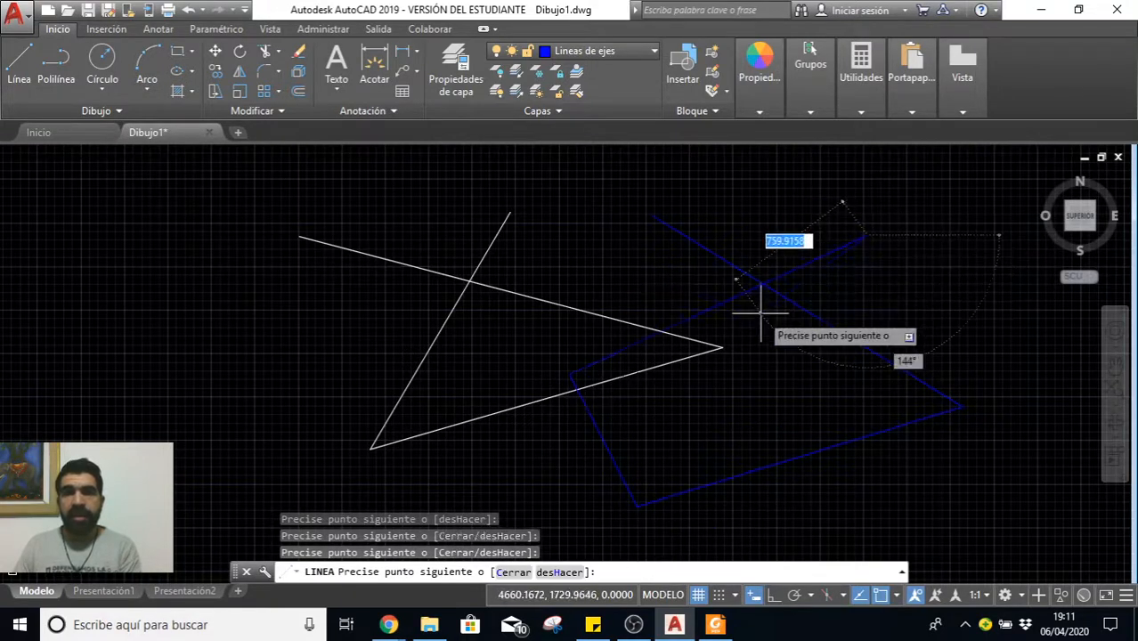
pyautogui.press('Escape')
# Step: Examine the linetype pattern of the blue axis lines up close and in the overall view
pyautogui.scroll(4, 762, 292)
pyautogui.scroll(6, 761, 291)
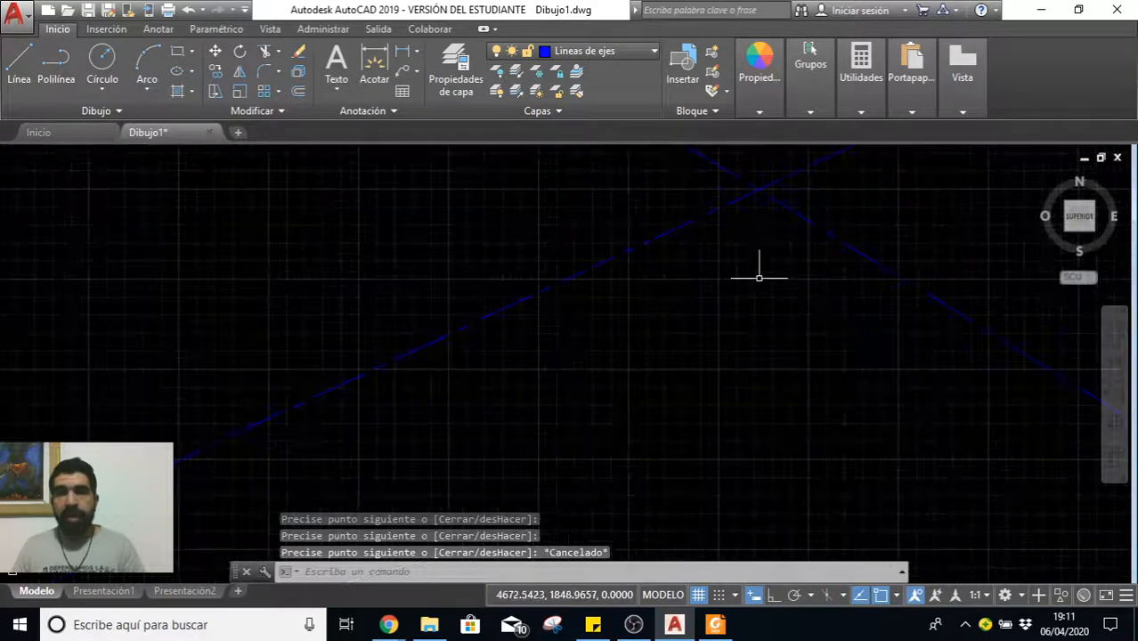
pyautogui.scroll(-9, 757, 264)
pyautogui.scroll(8, 757, 264)
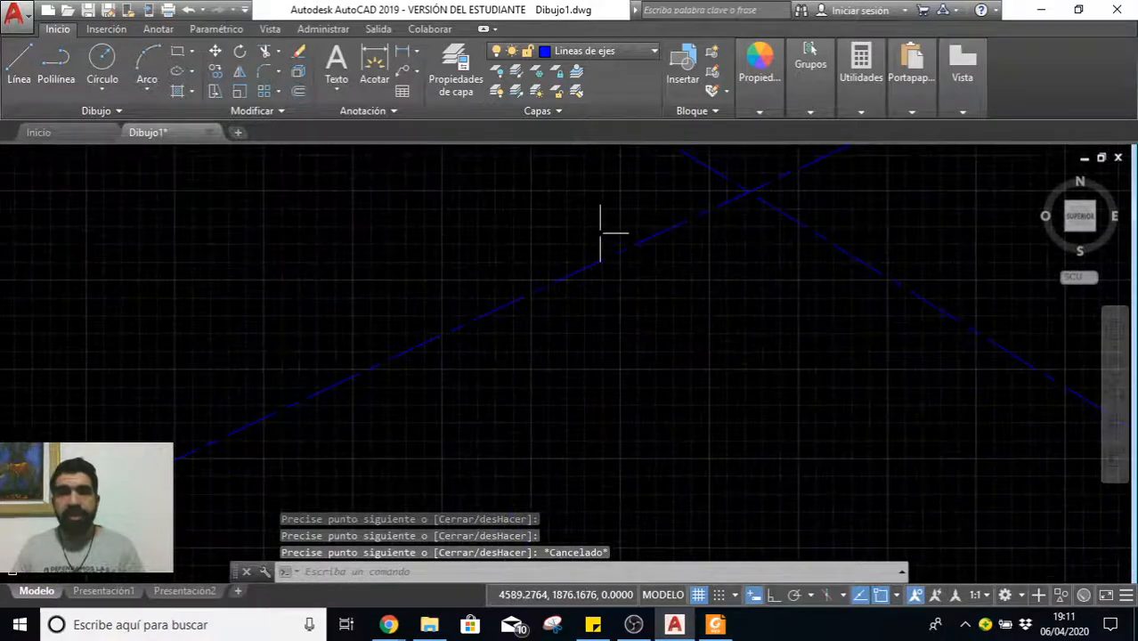
pyautogui.scroll(-3, 599, 286)
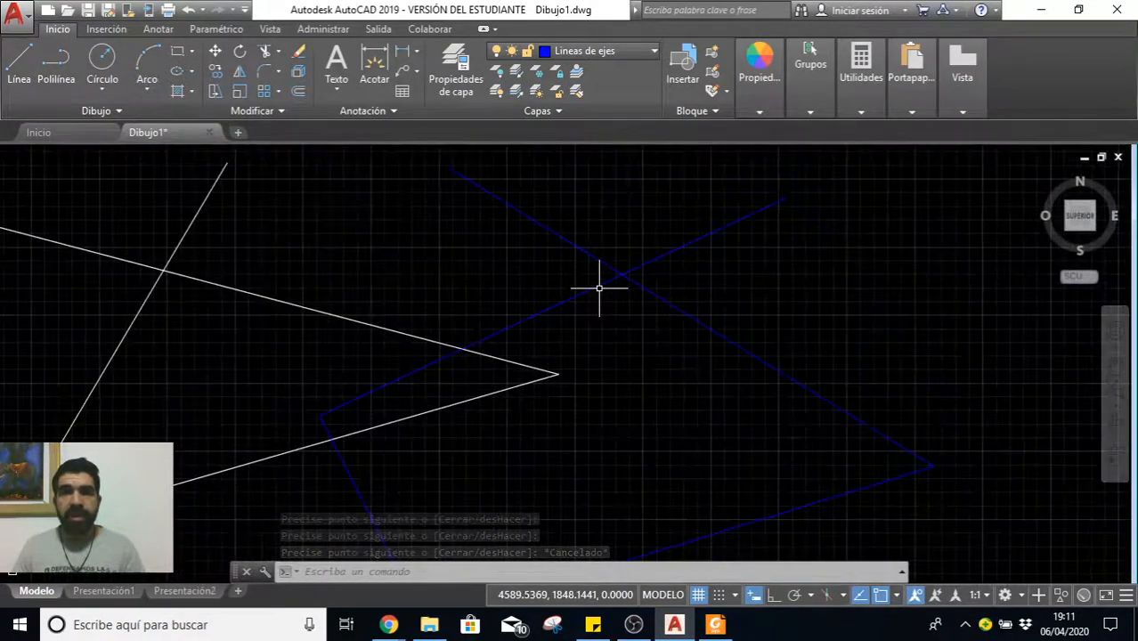
pyautogui.scroll(-2, 600, 289)
pyautogui.middleClick(617, 276)
pyautogui.middleClick(617, 276)
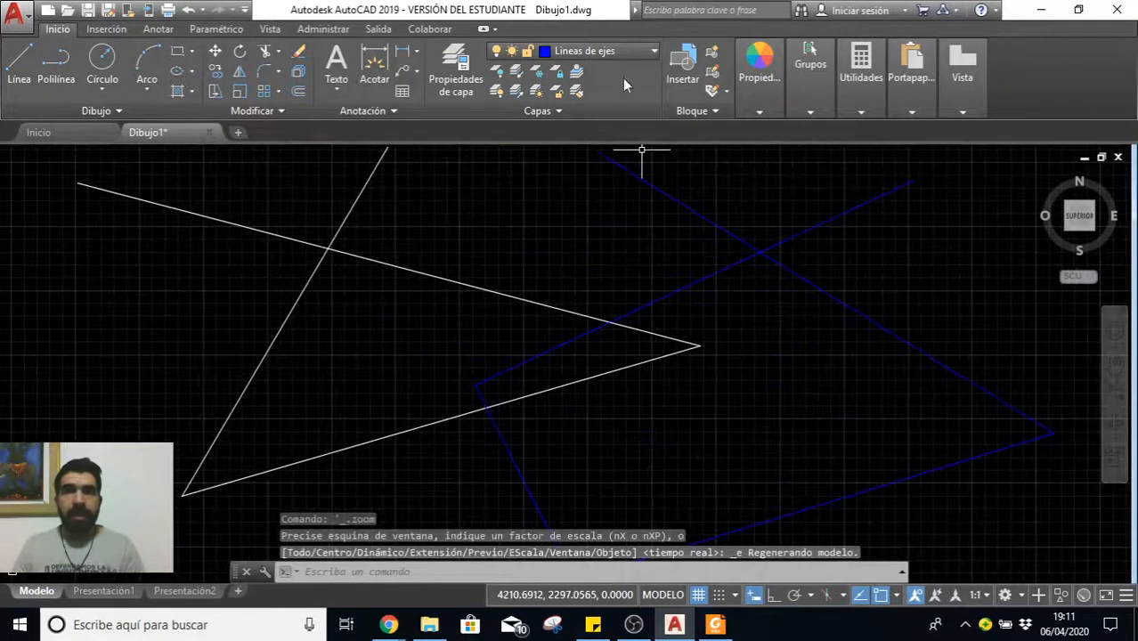
pyautogui.scroll(-2, 677, 223)
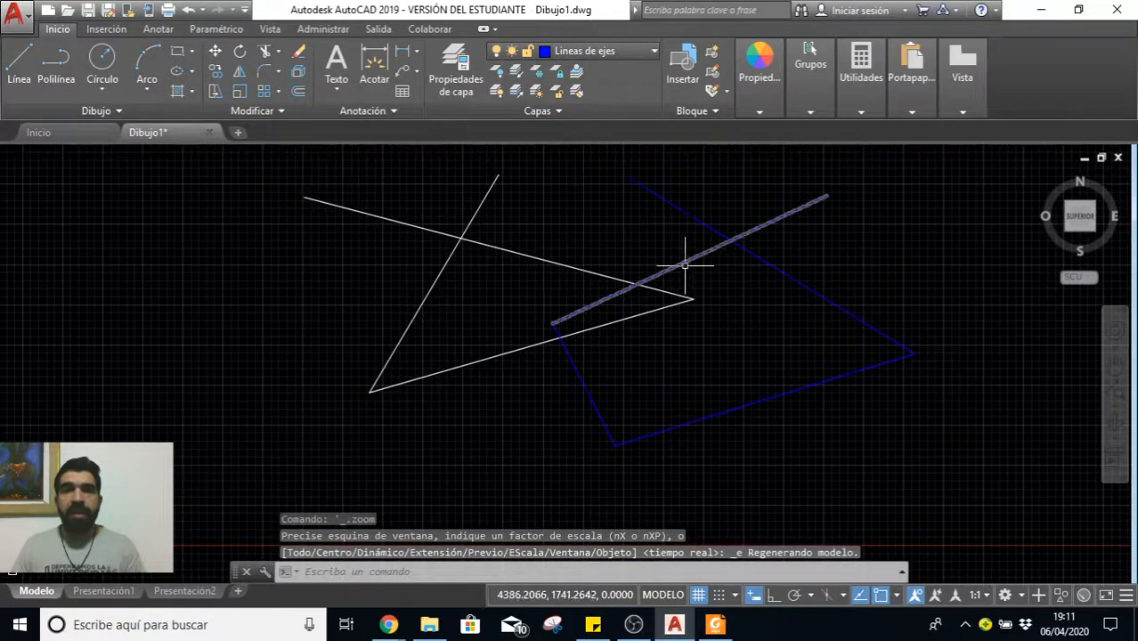
# Step: Move the upper white line, which slopes down to the right-hand vertex, from layer 0 to the Trazo Grueso layer and deselect it
pyautogui.click(557, 265)
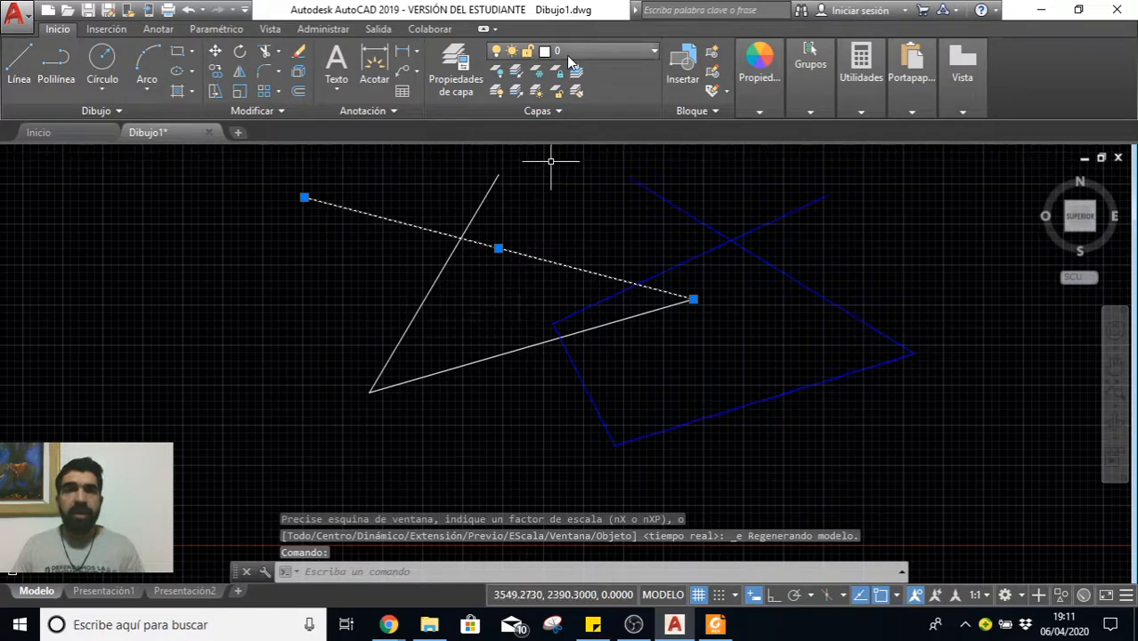
pyautogui.click(615, 54)
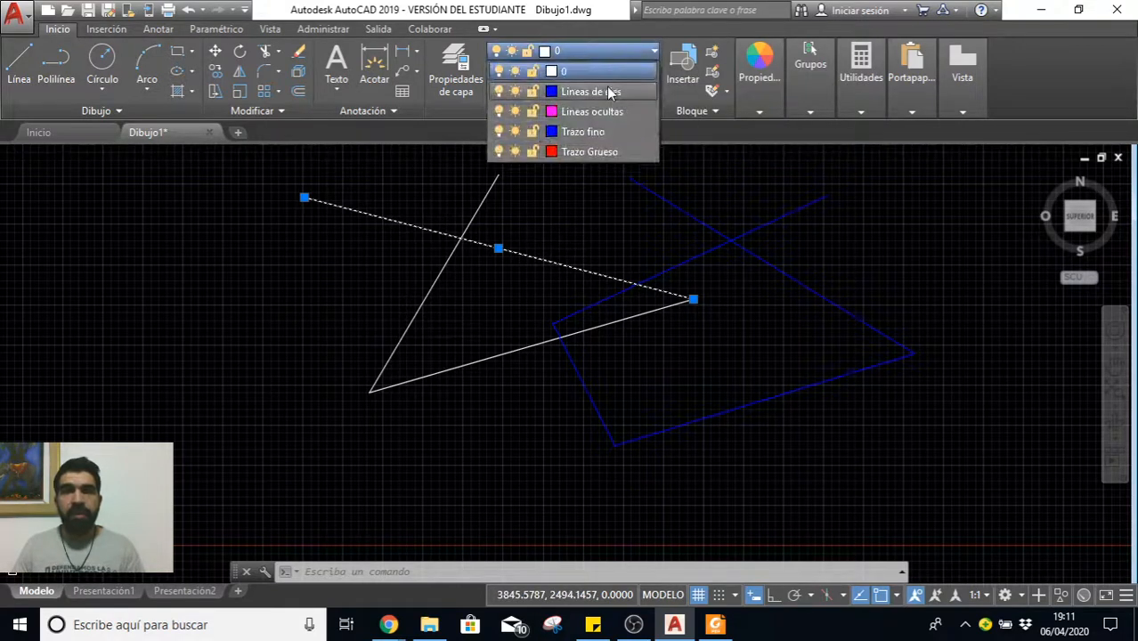
pyautogui.click(606, 151)
pyautogui.scroll(3, 518, 265)
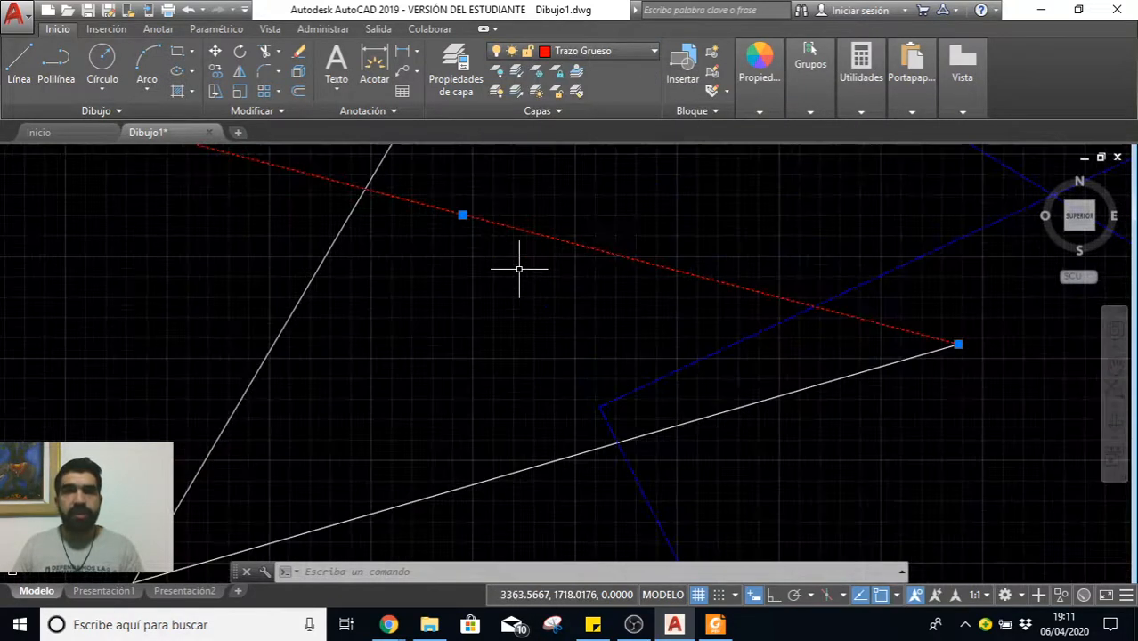
pyautogui.click(521, 264)
pyautogui.press('Escape')
pyautogui.press('Escape')
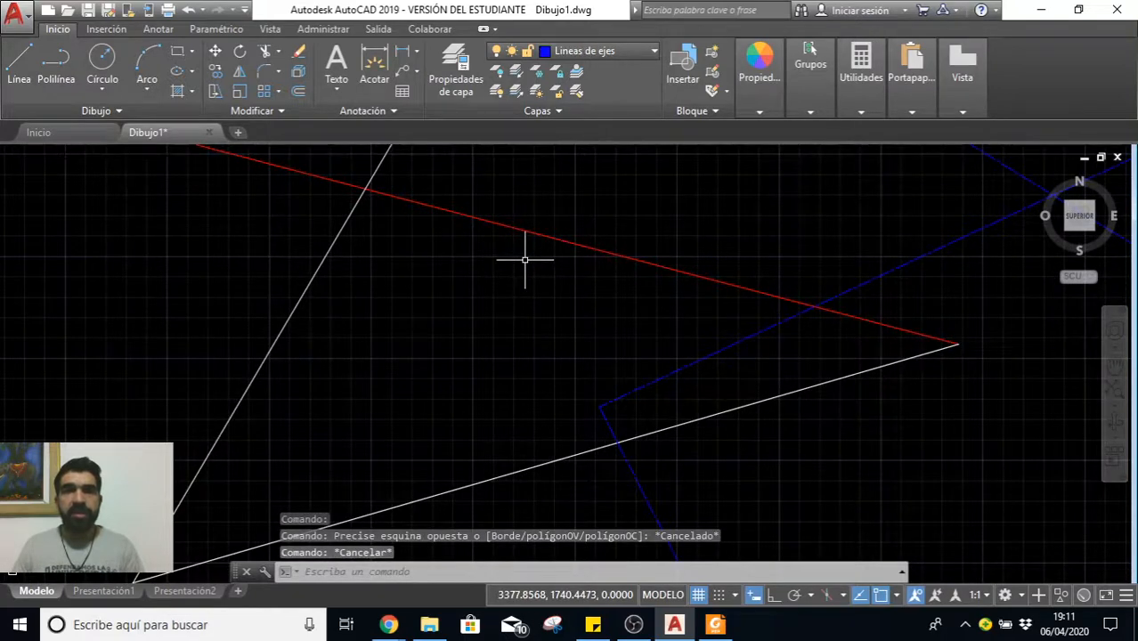
pyautogui.scroll(-3, 525, 259)
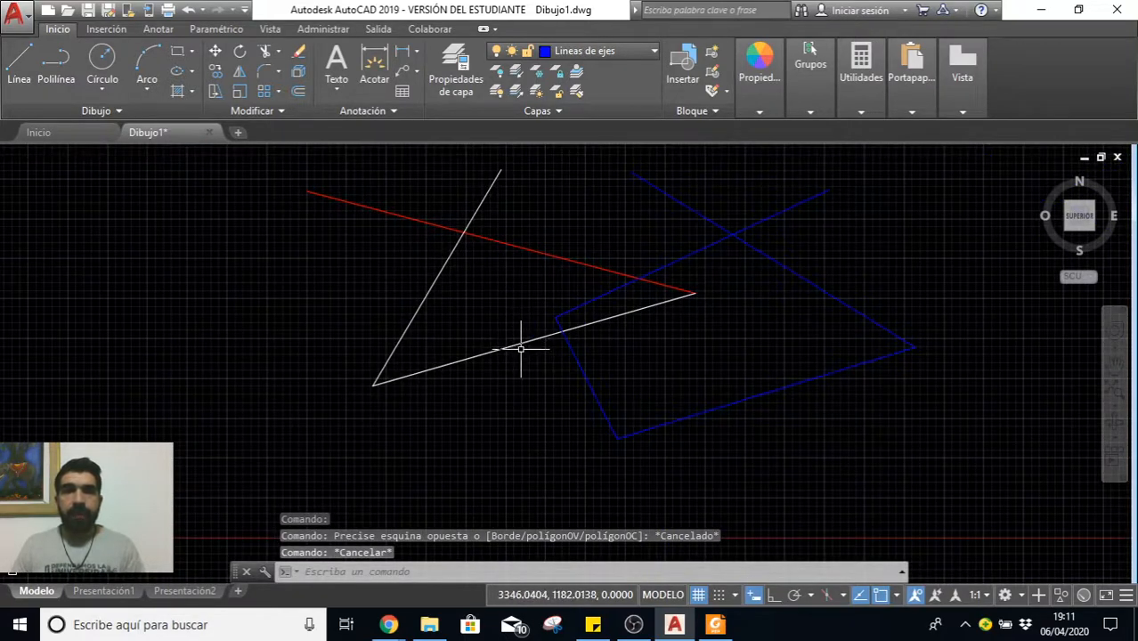
pyautogui.moveTo(526, 388); pyautogui.dragTo(468, 457, button='middle')
pyautogui.middleClick(469, 452)
pyautogui.middleClick(469, 453)
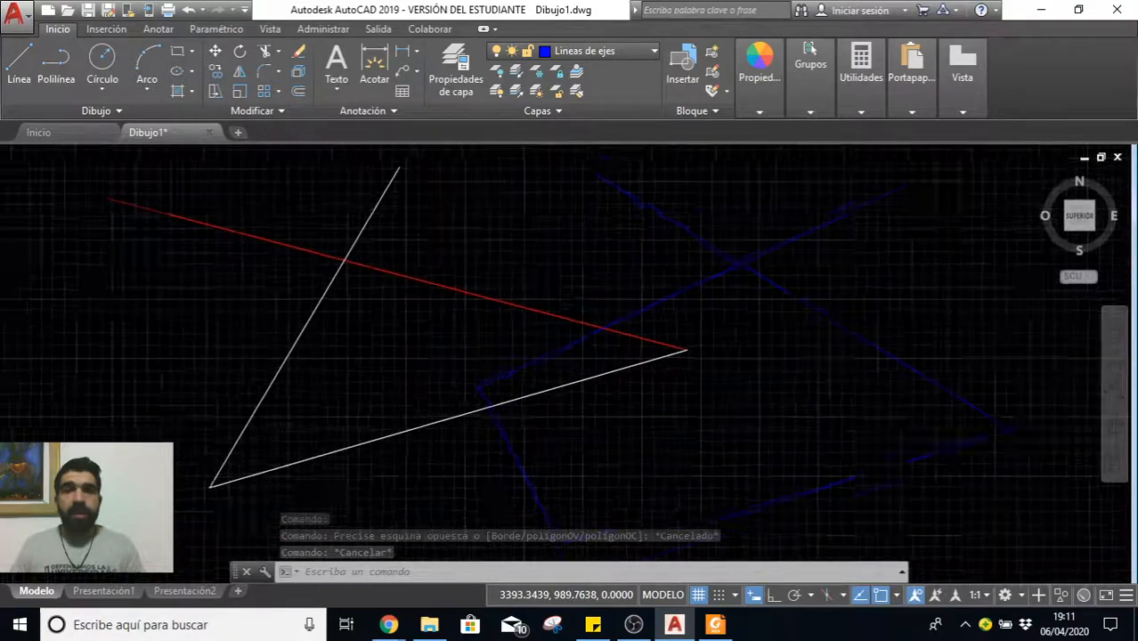
pyautogui.scroll(-2, 468, 436)
pyautogui.moveTo(503, 414)
pyautogui.mouseDown(button='middle')
pyautogui.moveTo(518, 358)
pyautogui.moveTo(517, 372)
pyautogui.mouseUp(button='middle')
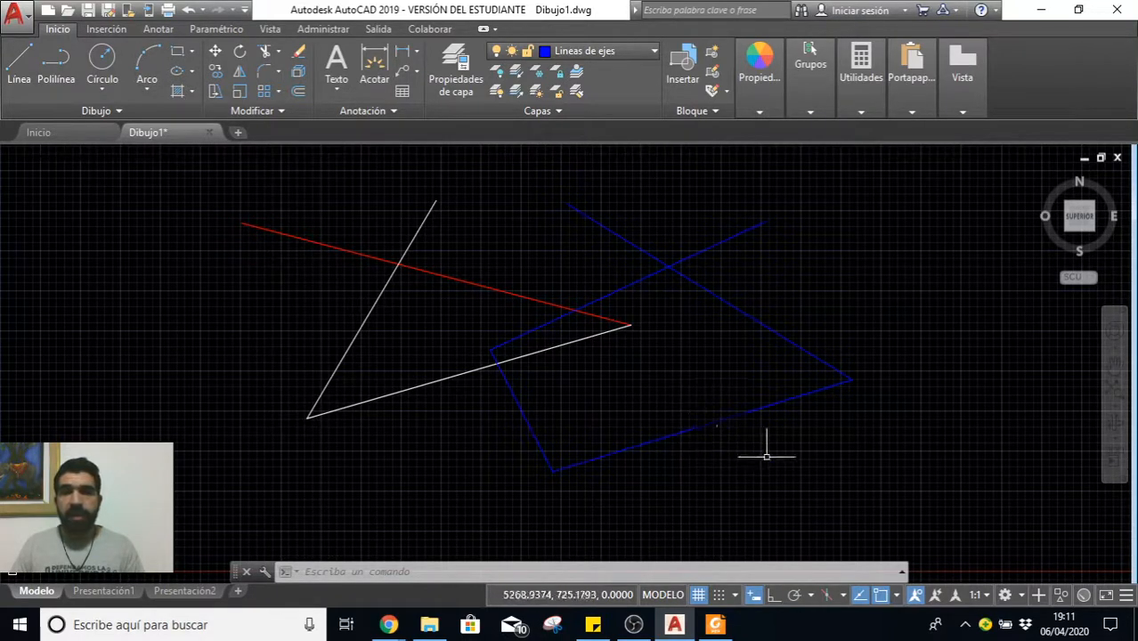
pyautogui.click(965, 625)
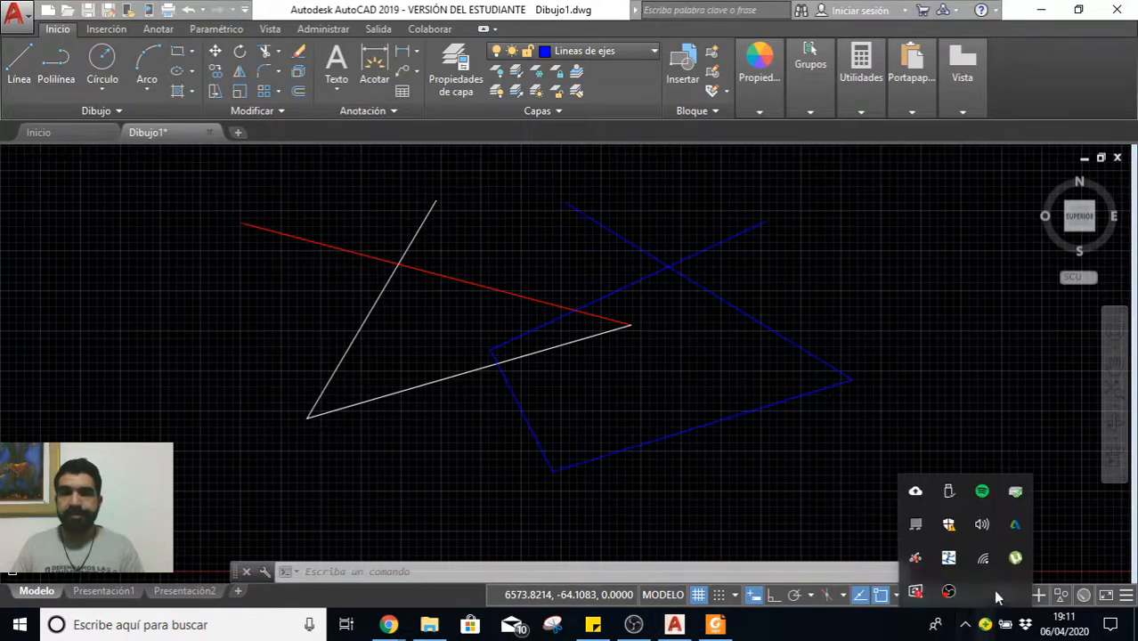